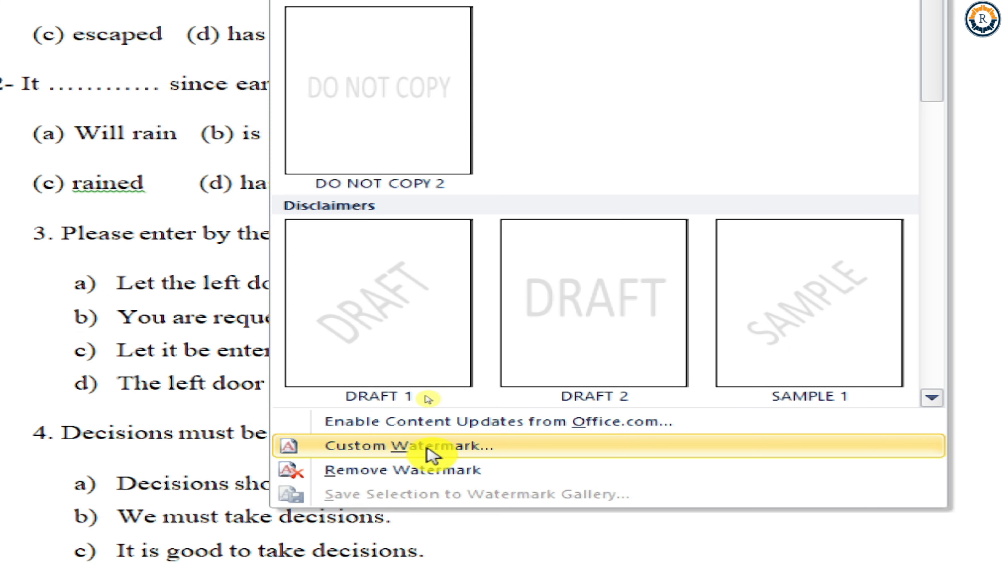
Start a custom text watermark and choose English (U.S.) as its language
left_click(432, 454)
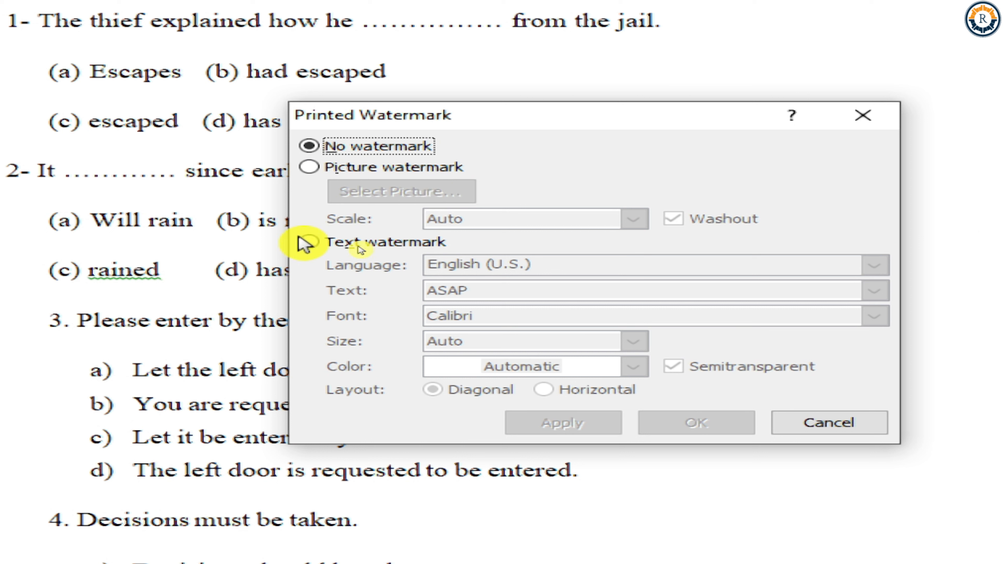
left_click(327, 246)
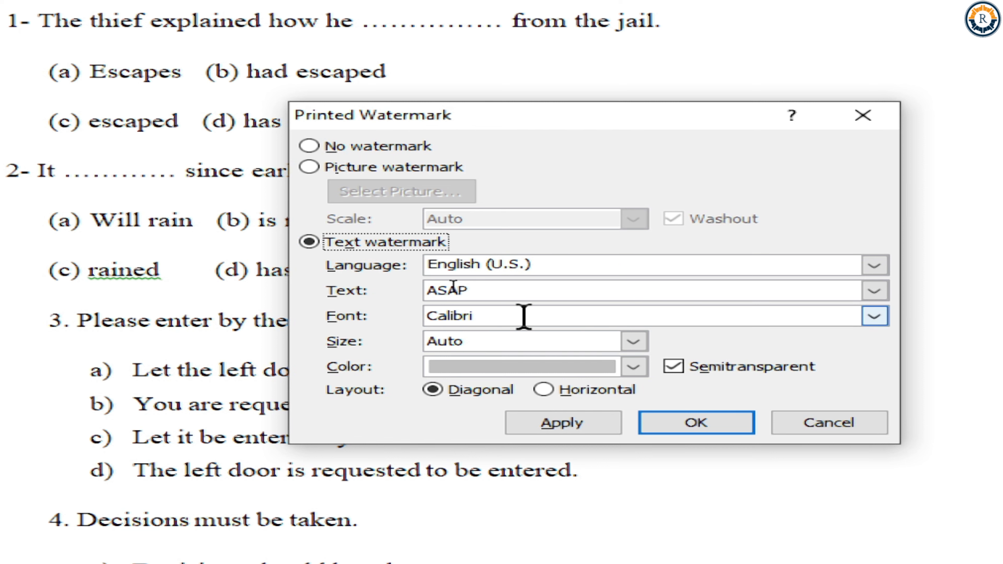
left_click(550, 267)
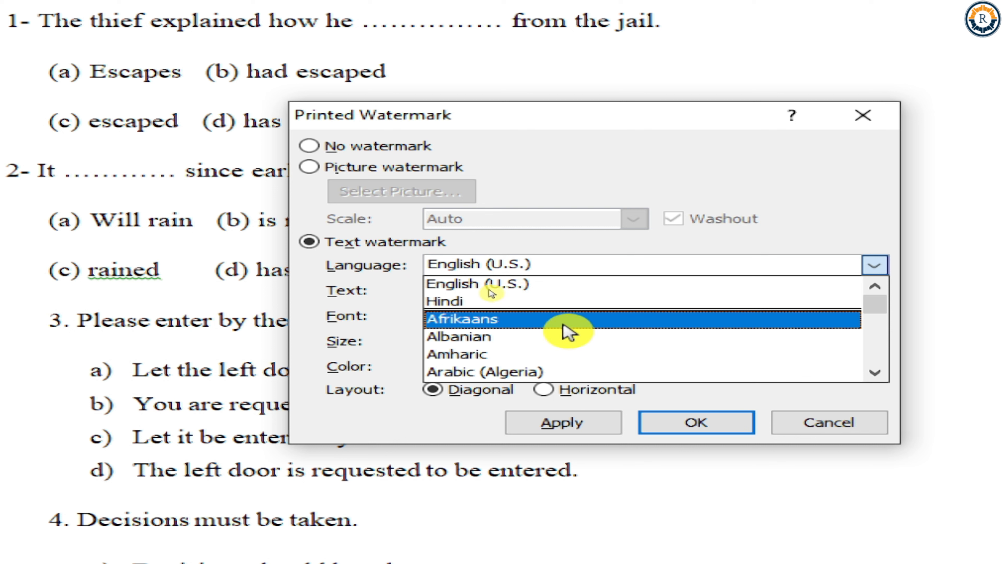
scroll(496, 343, "down", 2)
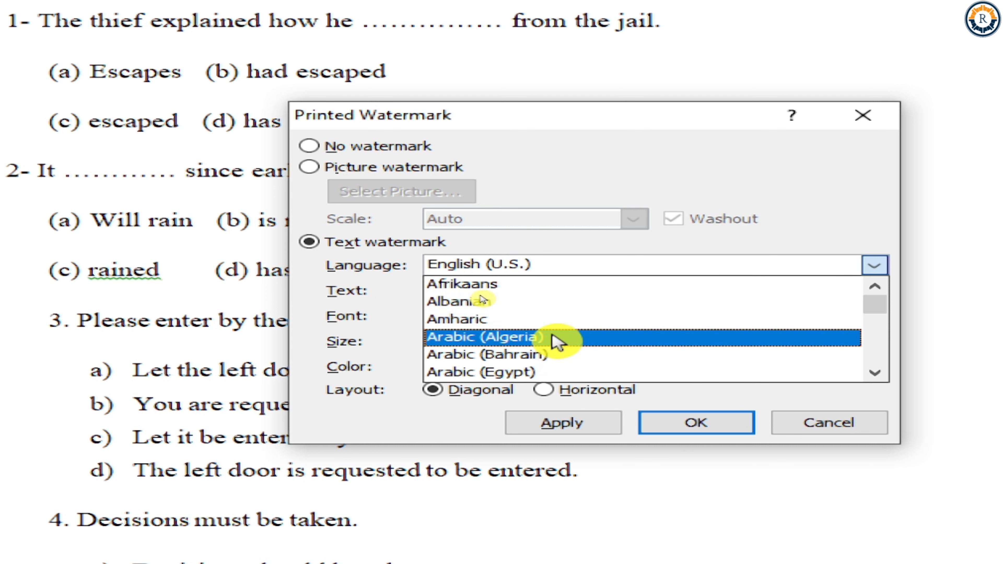
scroll(553, 308, "down", 1)
scroll(548, 320, "up", 4)
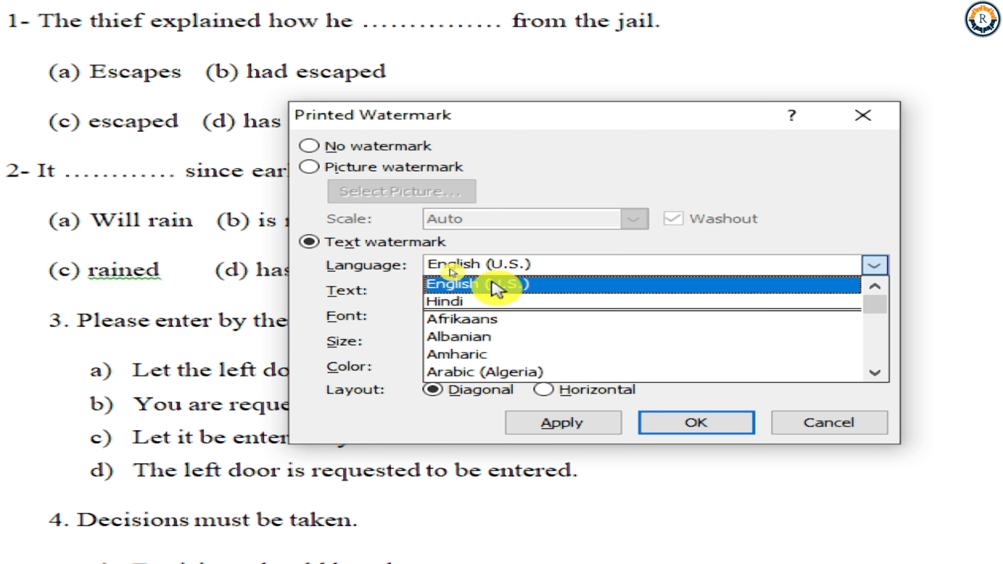
left_click(450, 284)
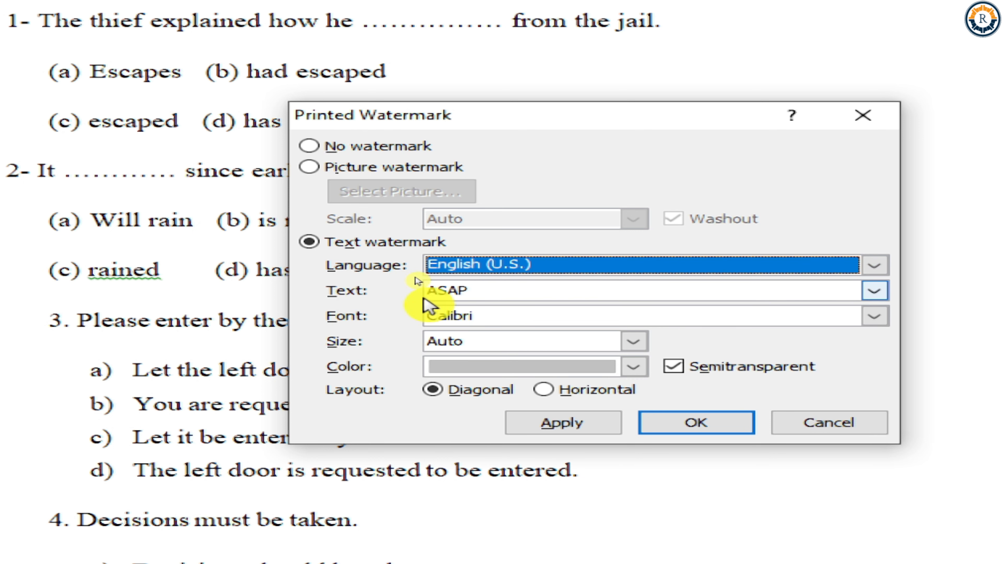
Set the watermark text to R KAY EDUCATIONAL in the Cambria font with the size left on Auto
key("Tab")
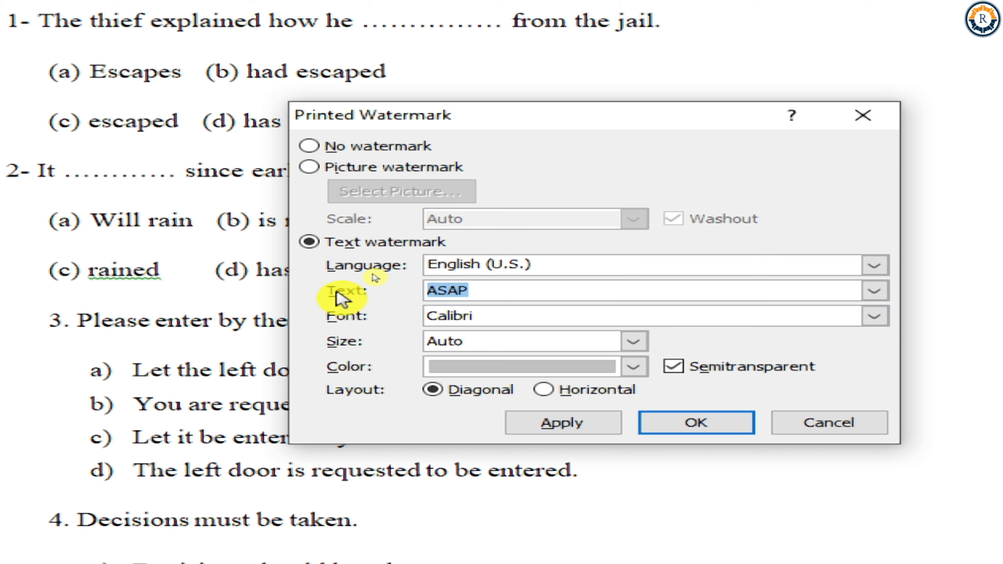
type("R KAY EDUCATIONAL")
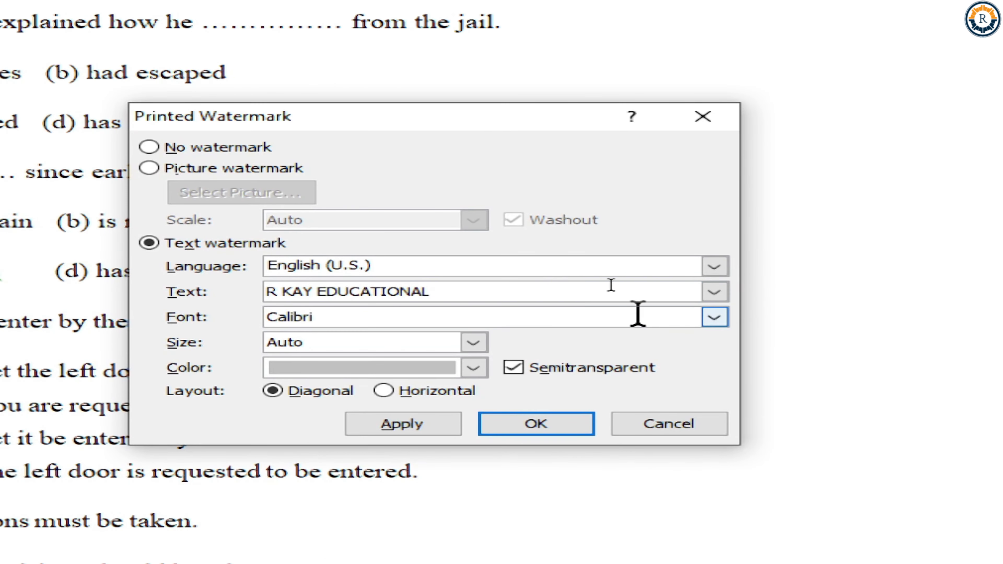
left_click(714, 317)
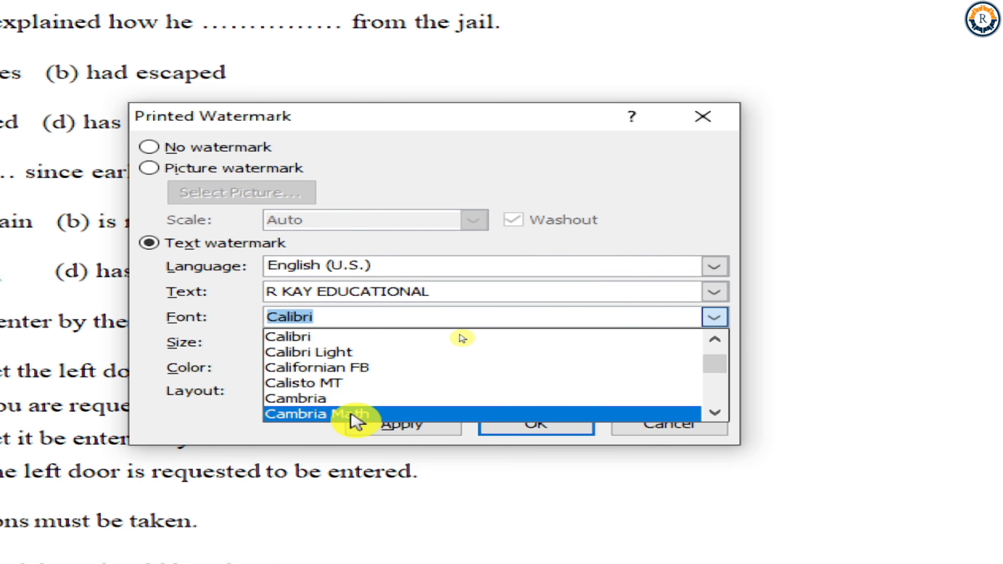
left_click(351, 398)
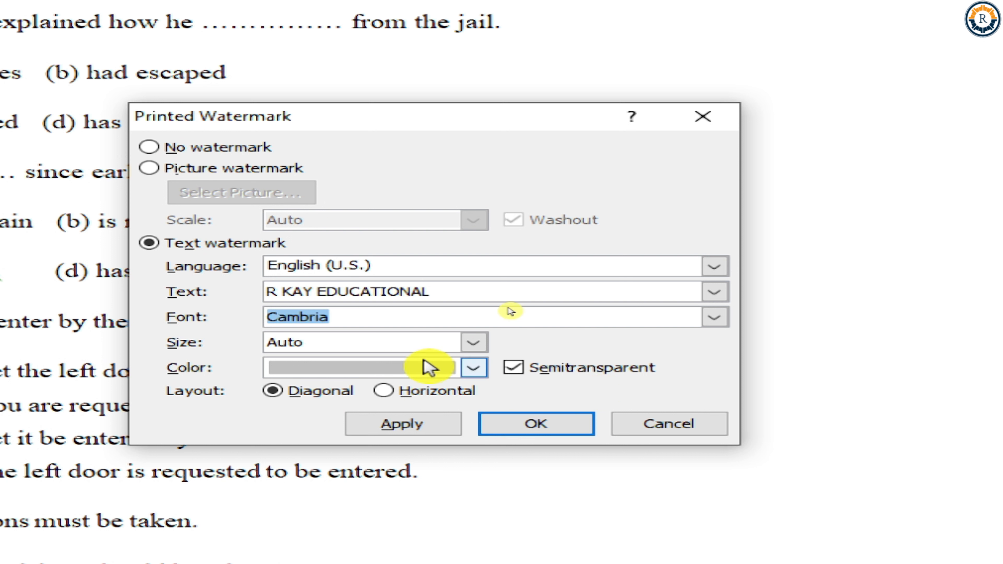
left_click(473, 343)
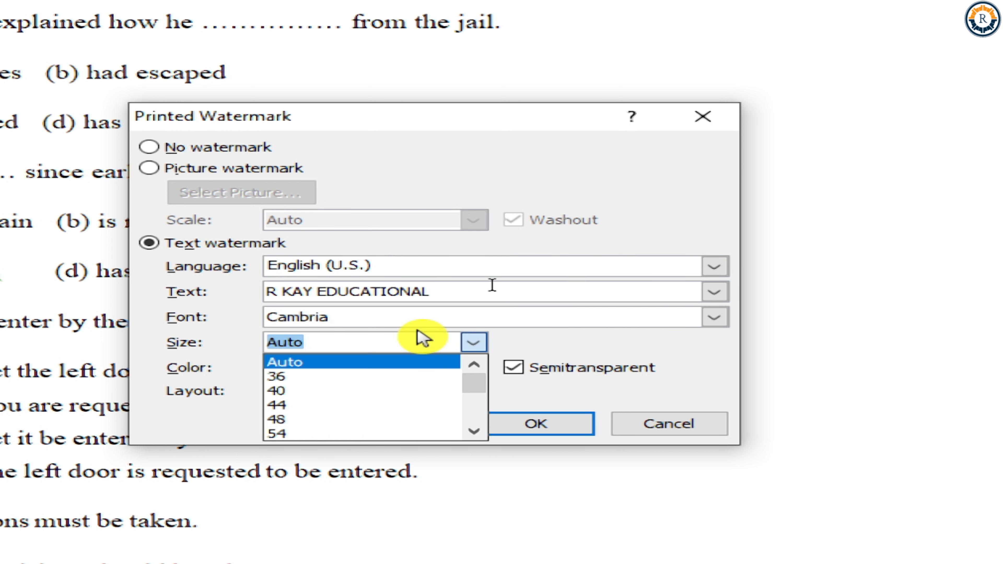
left_click(630, 352)
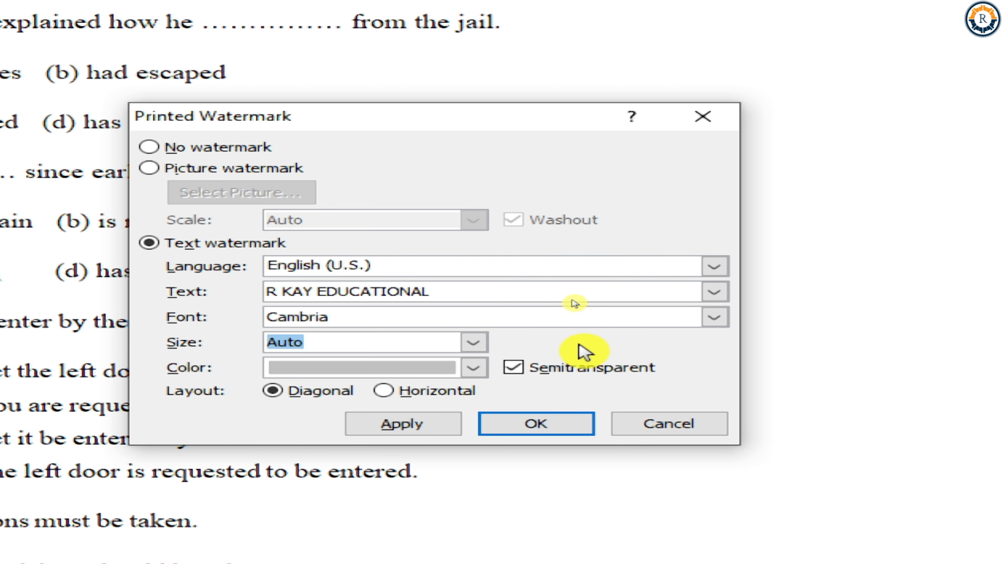
Color the text watermark standard red and apply it to the document in the diagonal layout
left_click(475, 373)
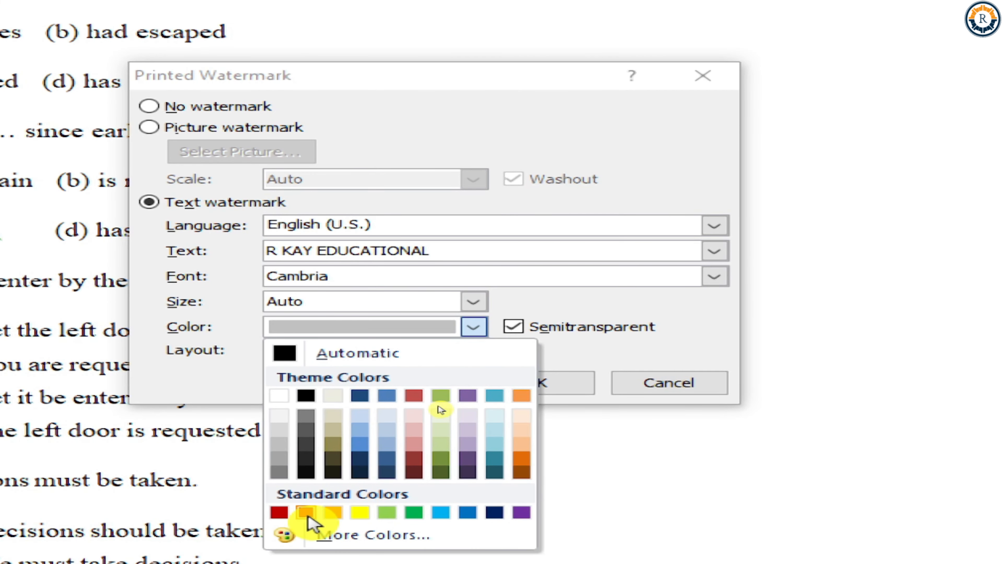
left_click(306, 515)
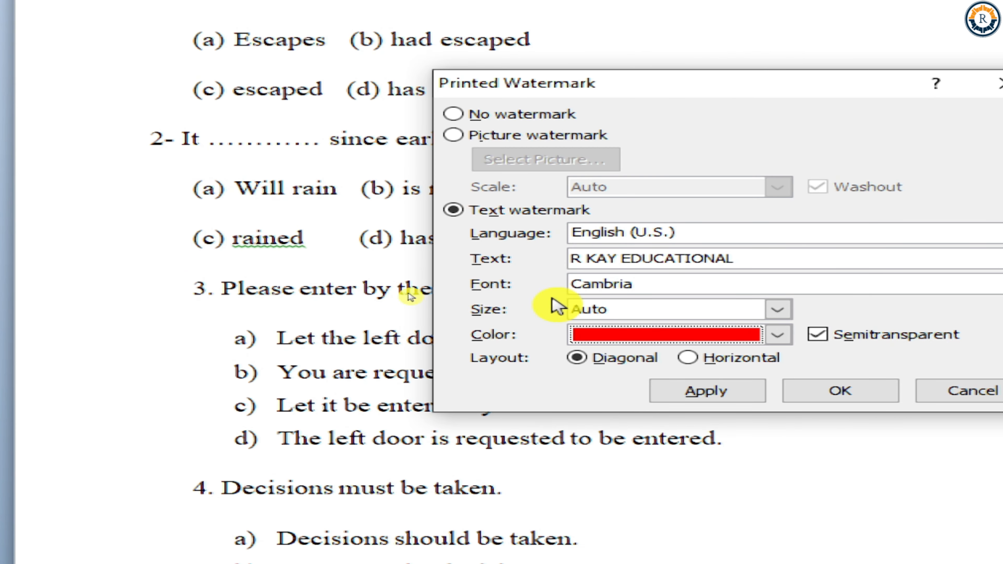
left_click(689, 335)
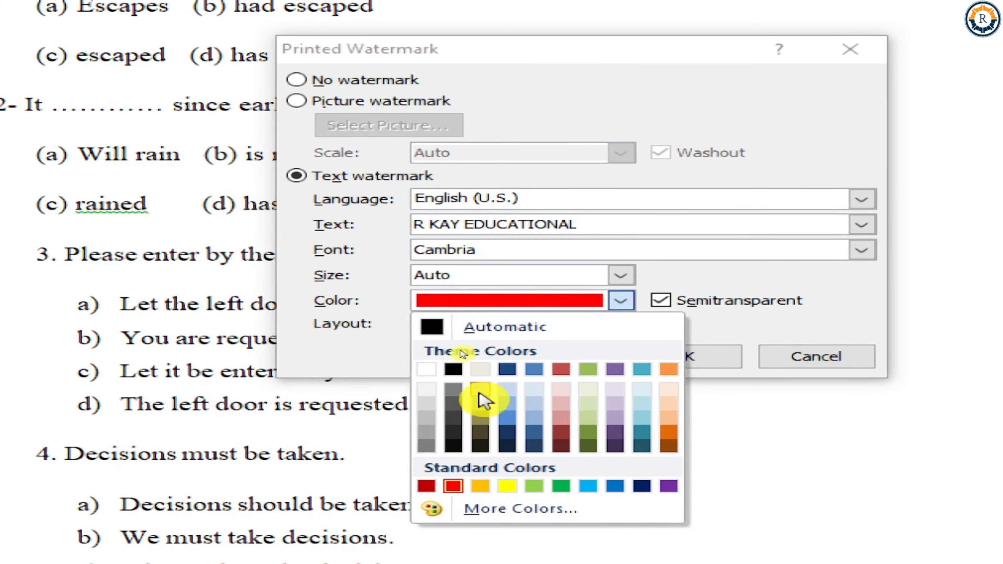
left_click(999, 344)
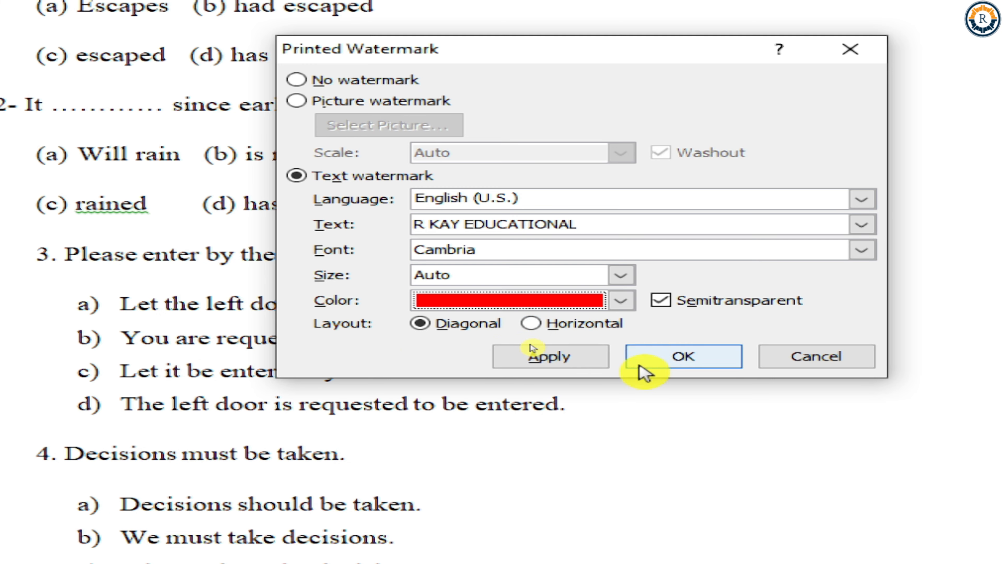
left_click(553, 356)
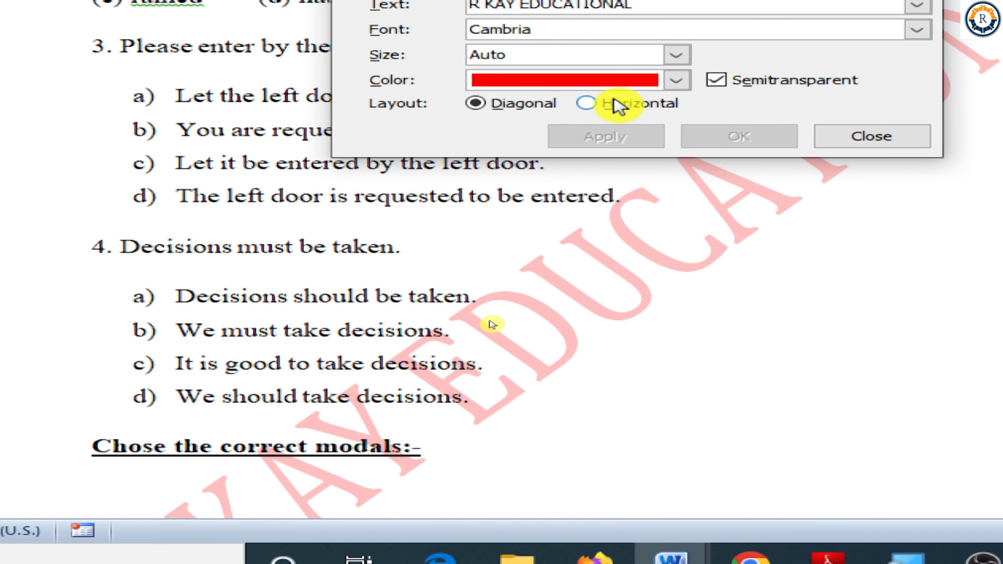
Try the horizontal layout on the watermark, reapply the diagonal layout, and close the watermark settings
left_click(632, 105)
left_click(608, 137)
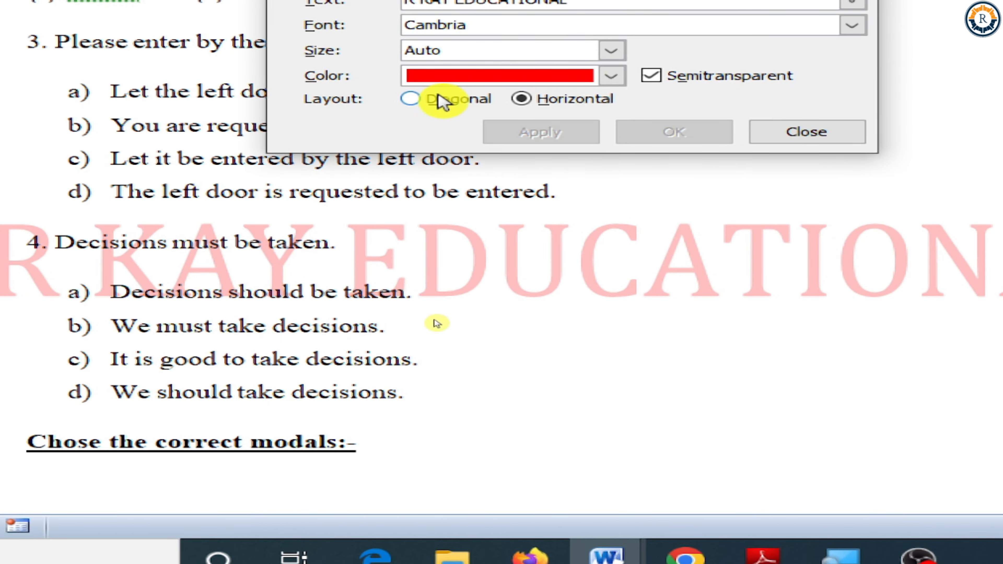
left_click(480, 102)
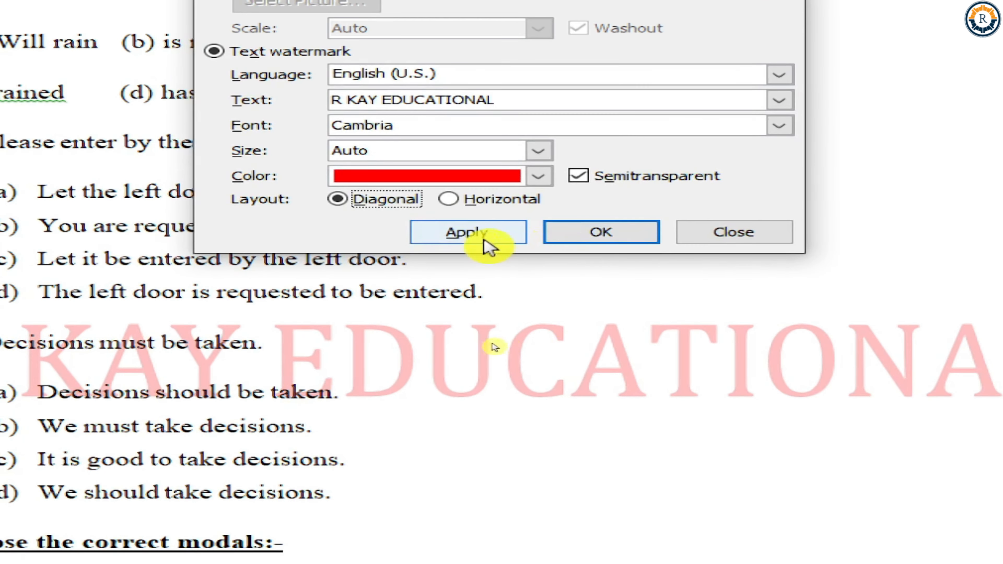
left_click(527, 135)
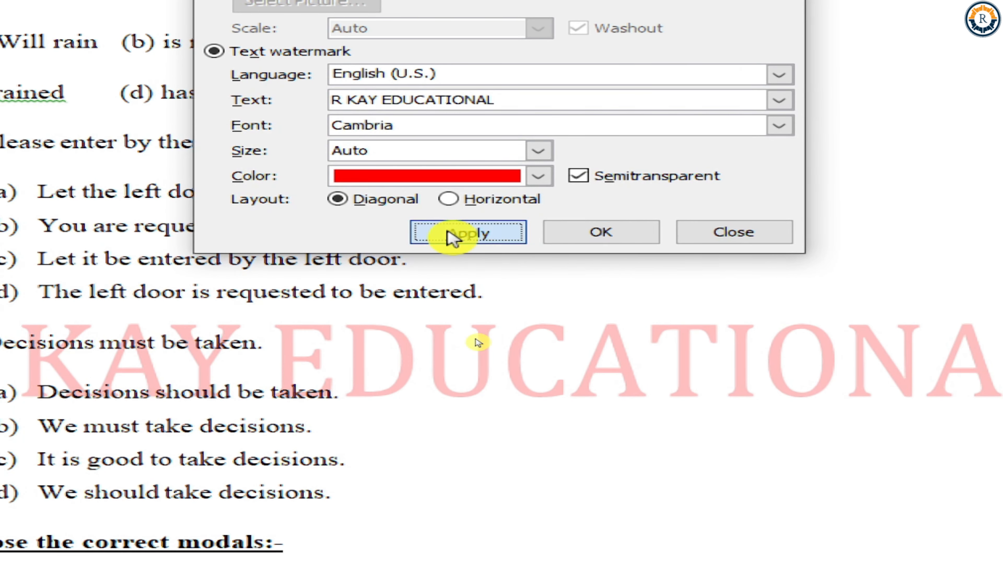
left_click(731, 231)
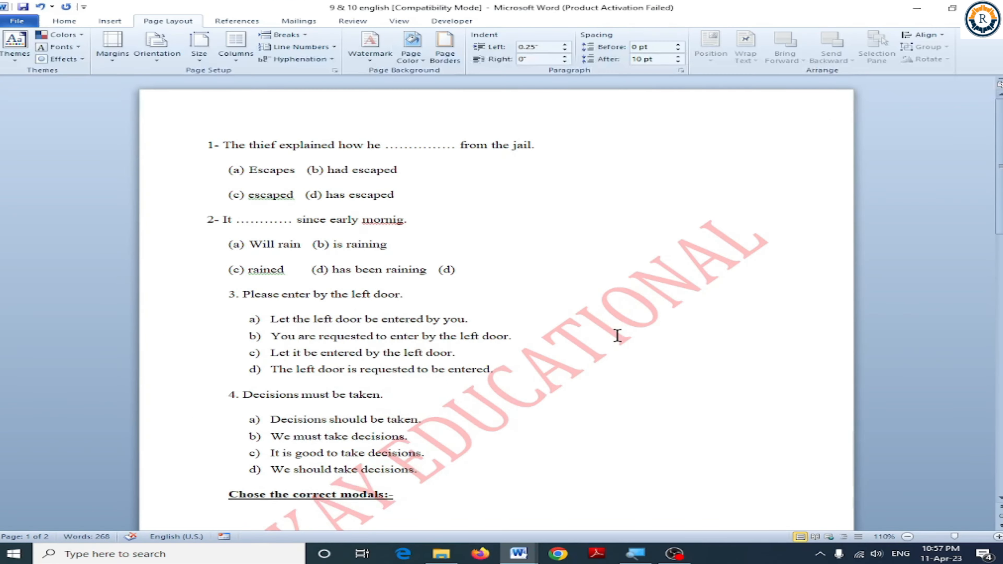
scroll(589, 403, "down", 3)
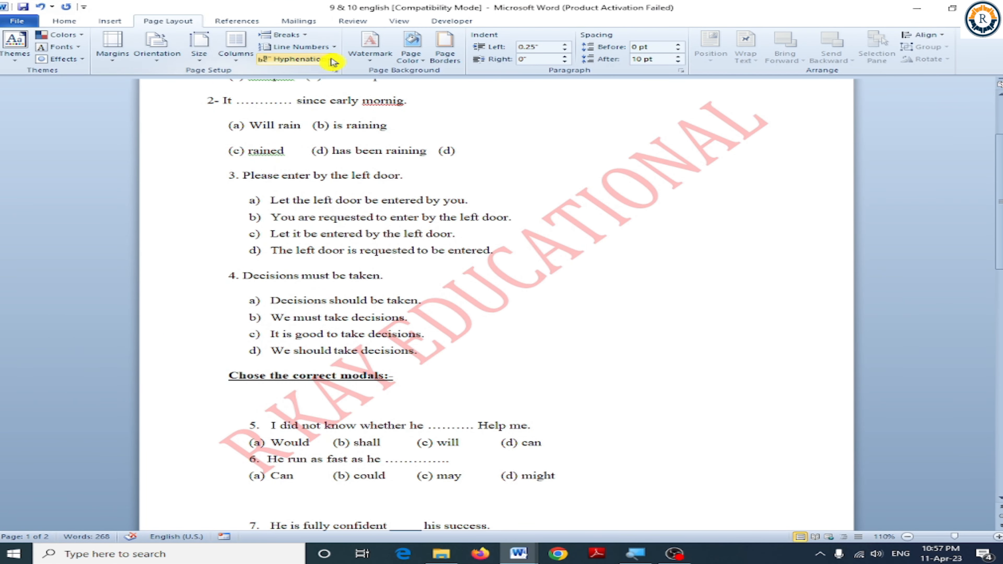
left_click(360, 57)
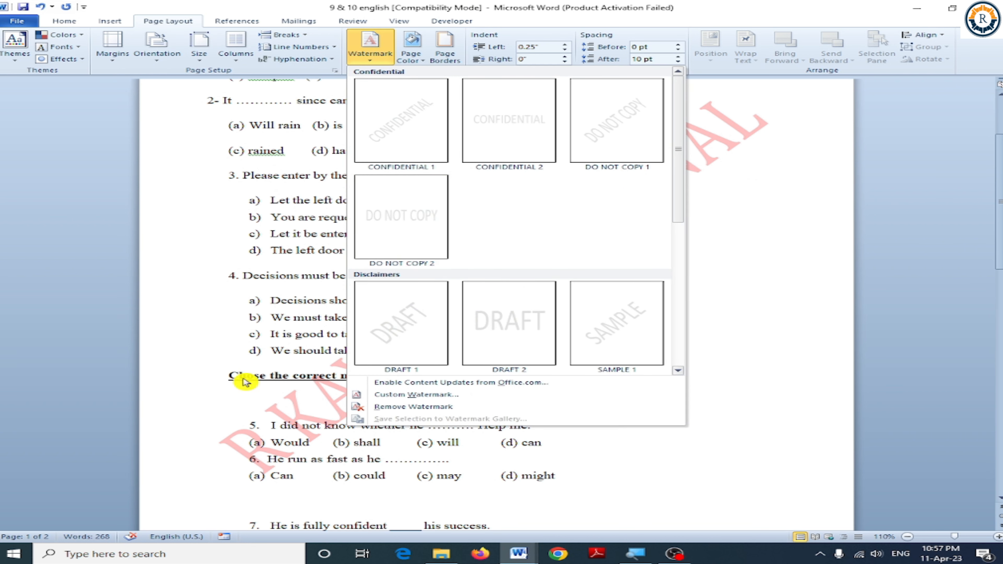
left_click(312, 414)
key("ctrl+z")
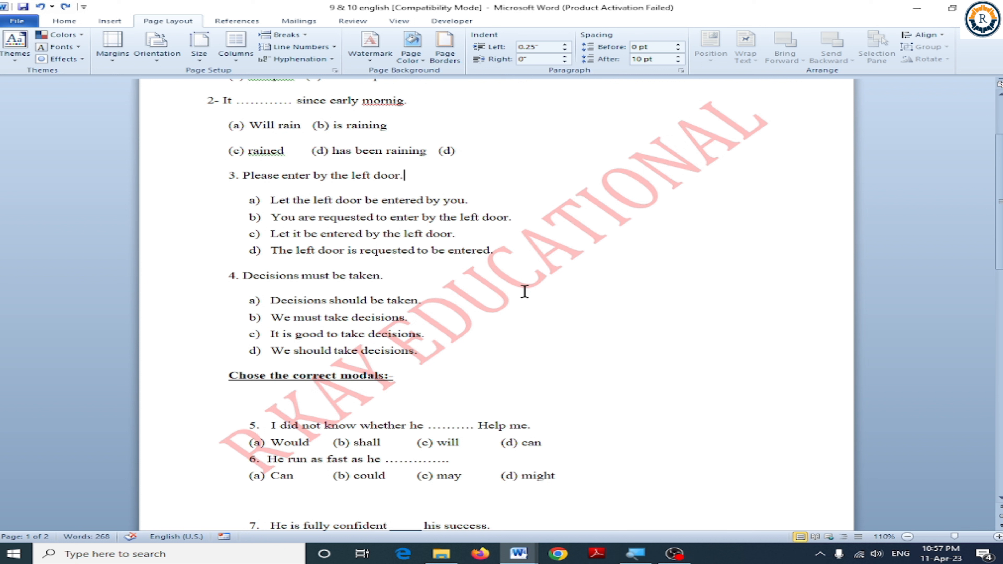
double_click(547, 258)
left_click(589, 210)
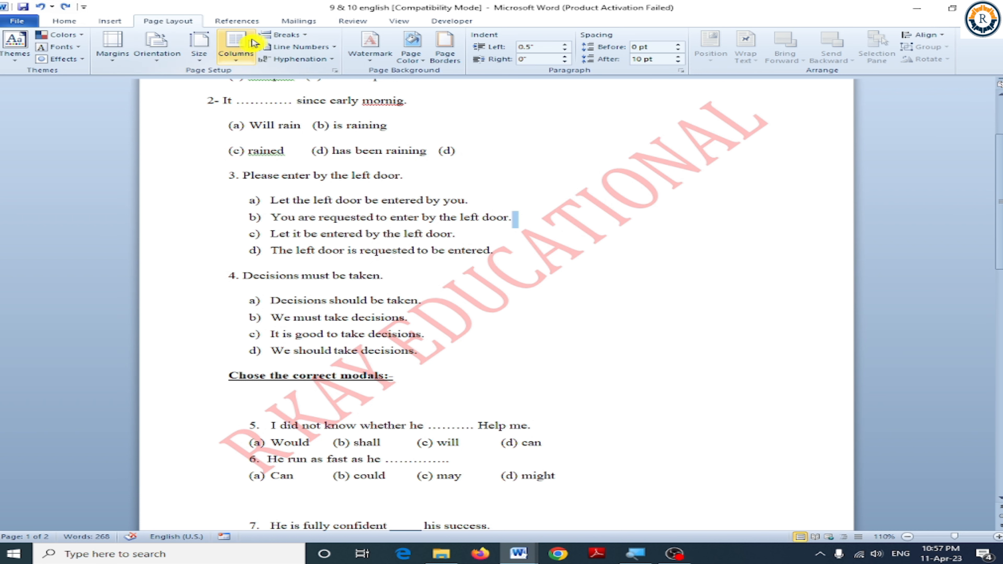
Remove the red text watermark from the document
left_click(371, 47)
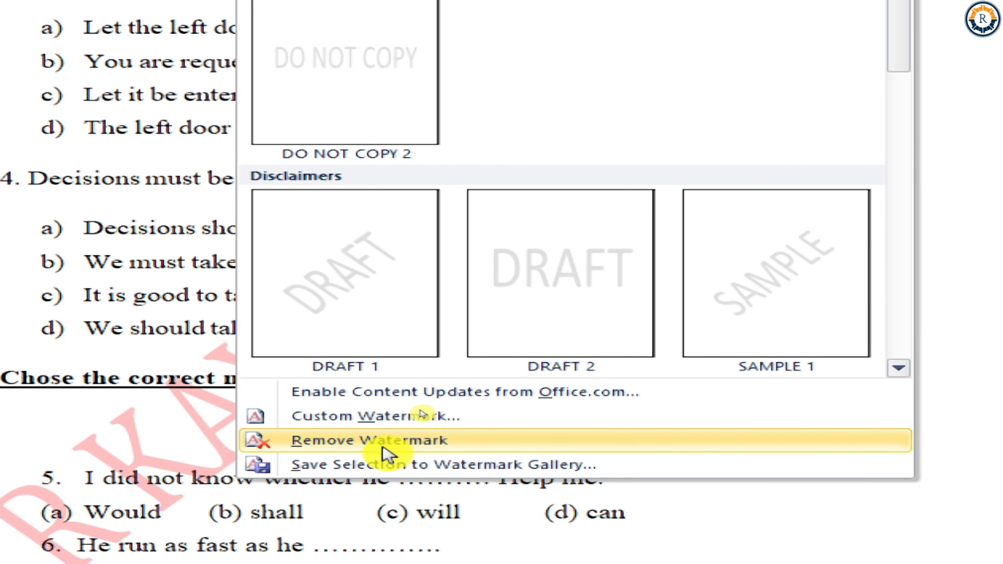
left_click(390, 440)
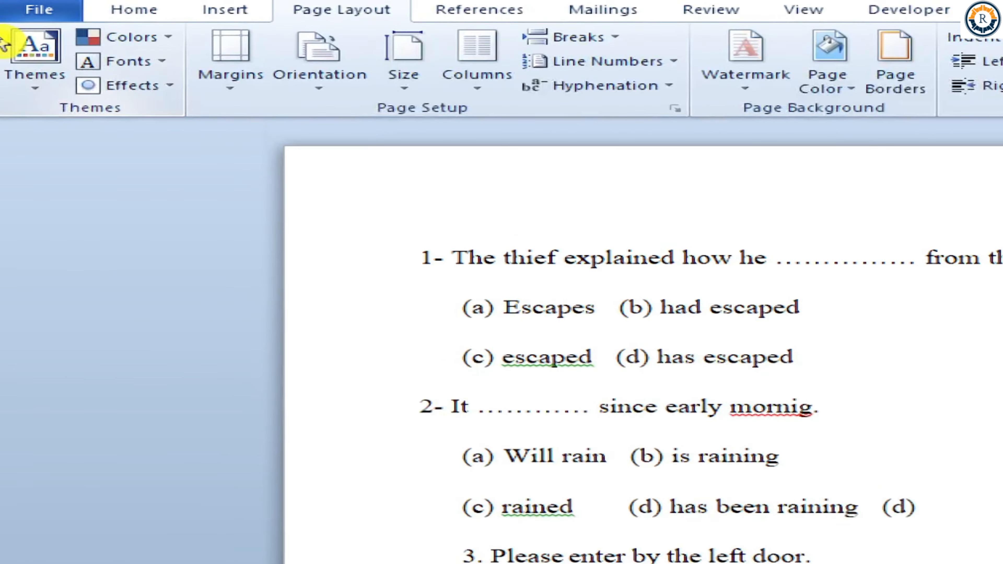
Start a custom picture watermark and choose the logo2 image from the PAGE LAYOUT VIDEO folder
left_click(370, 44)
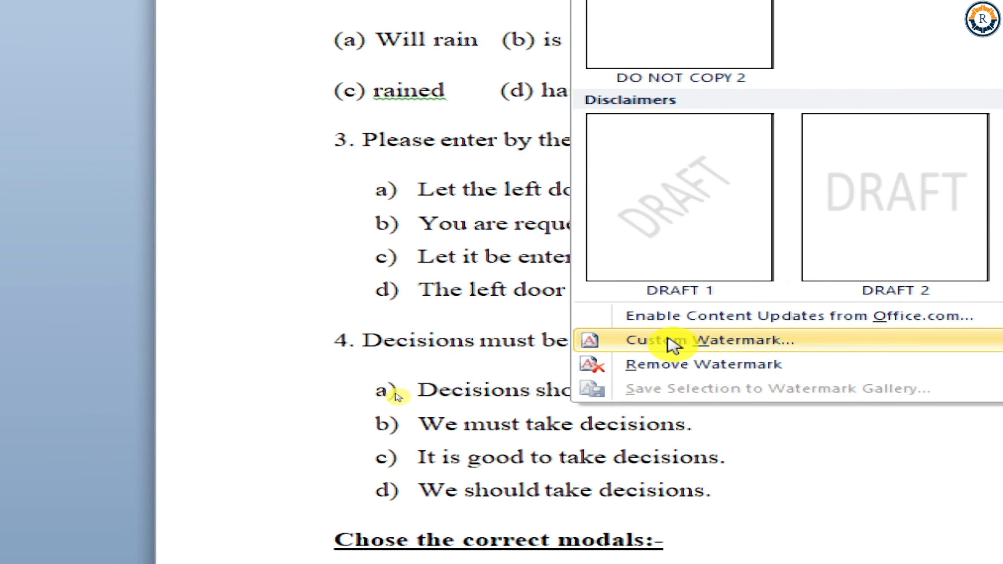
left_click(671, 343)
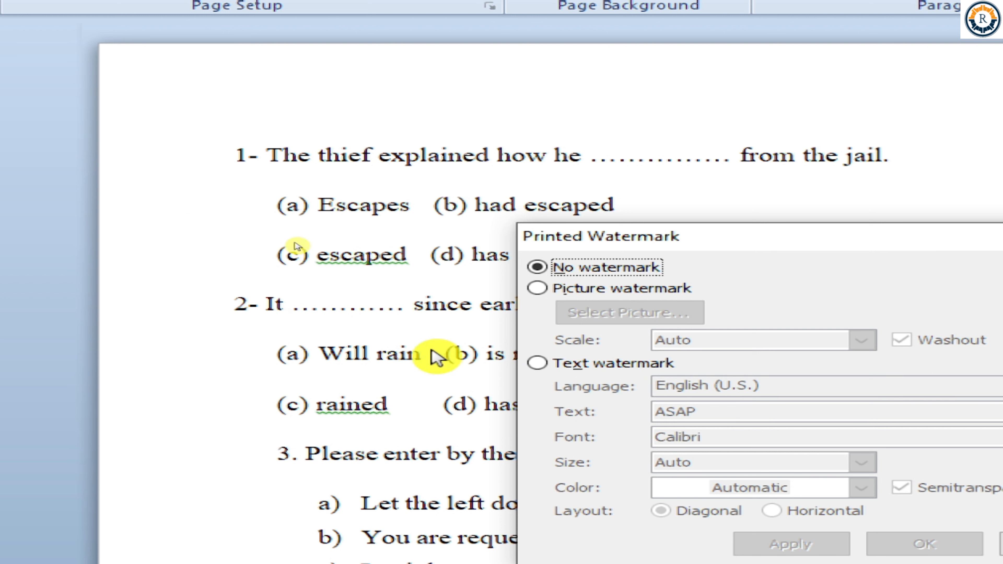
left_click(563, 292)
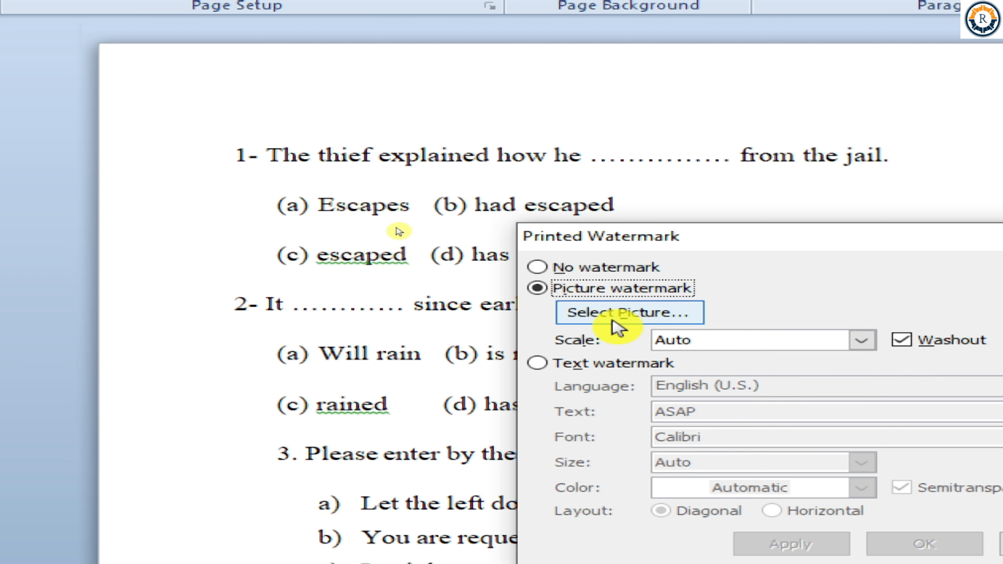
left_click(636, 323)
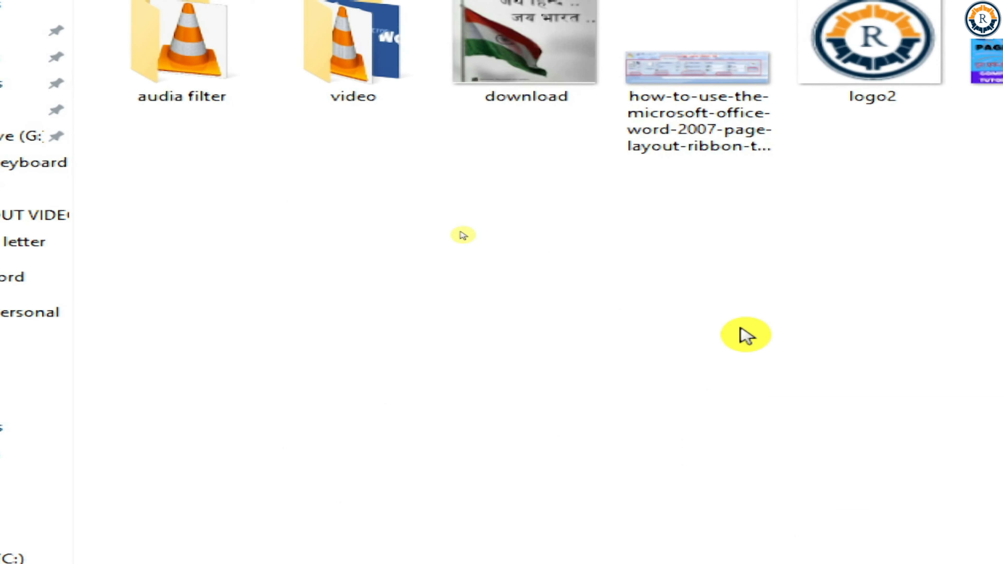
left_click(884, 52)
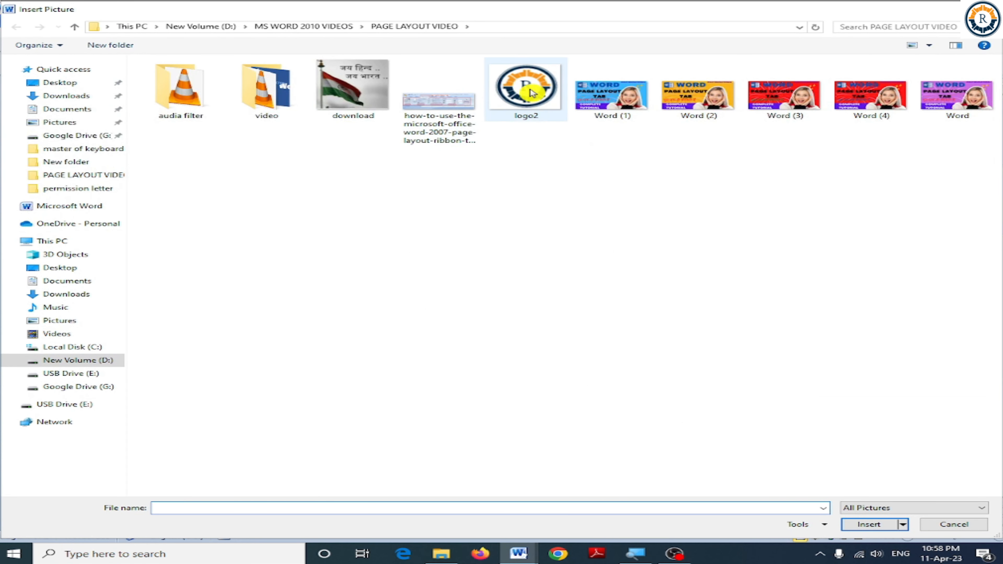
left_click(532, 92)
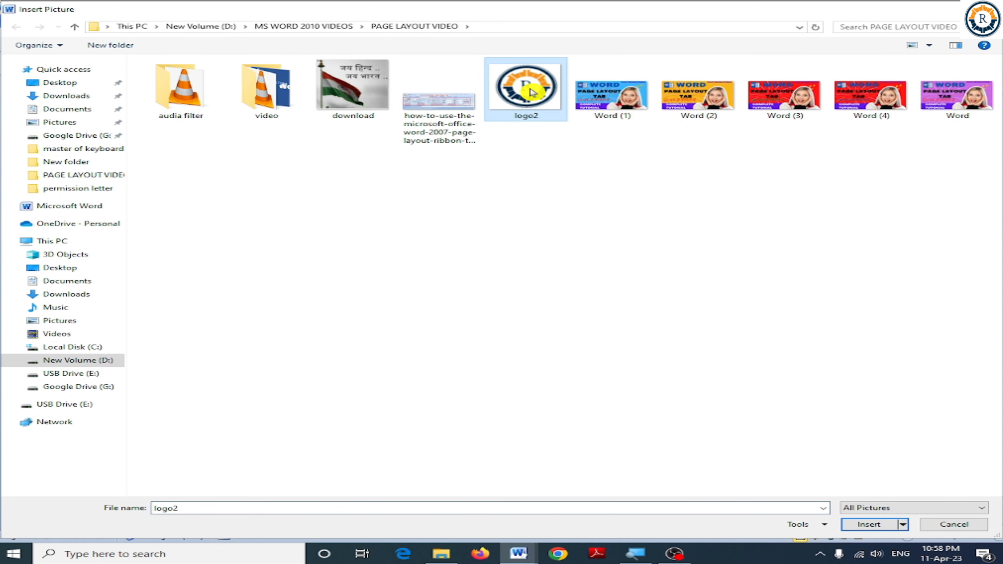
left_click(868, 524)
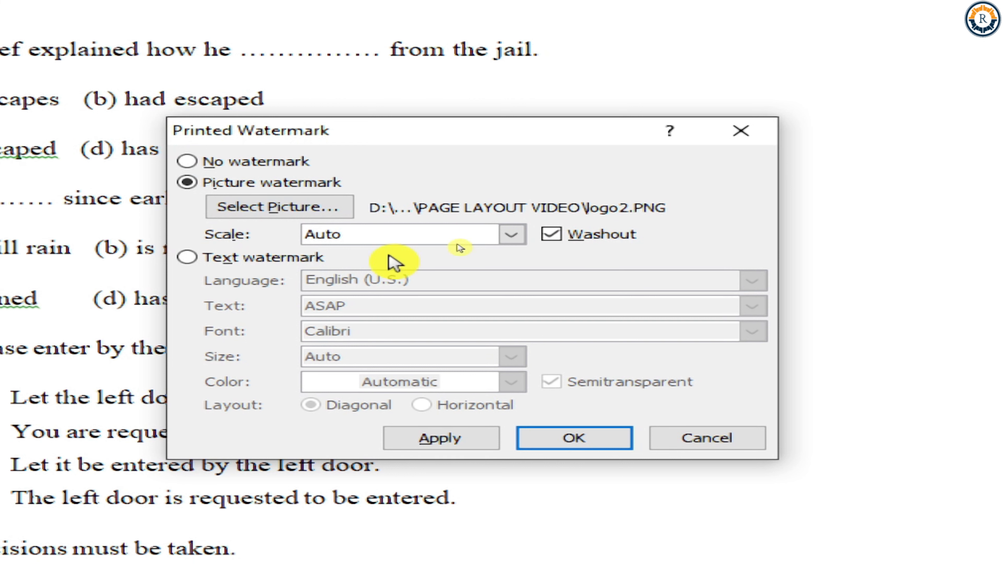
Apply the logo2 picture watermark with Auto scale and Washout on, and close the watermark settings
left_click(524, 236)
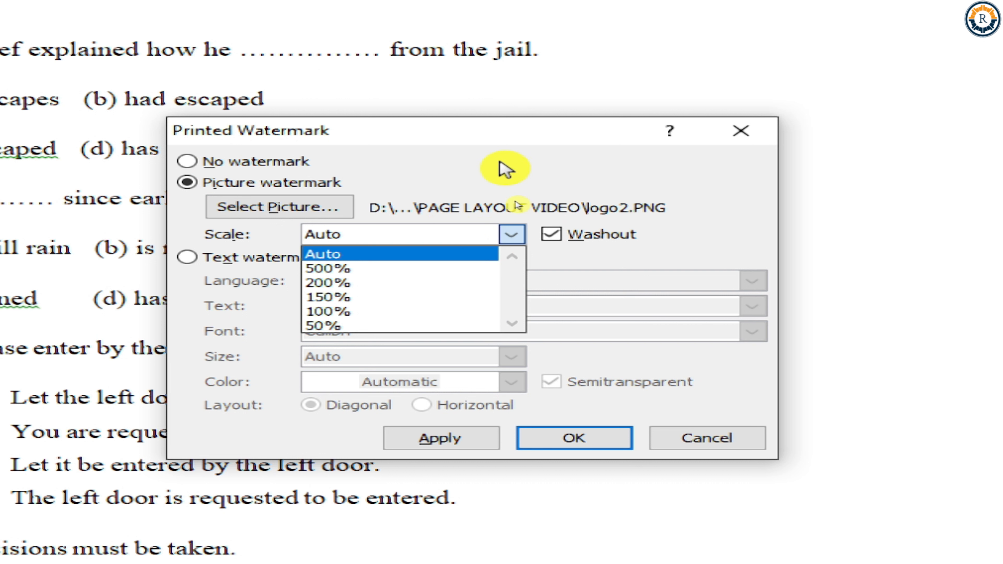
left_click(459, 197)
left_click(429, 443)
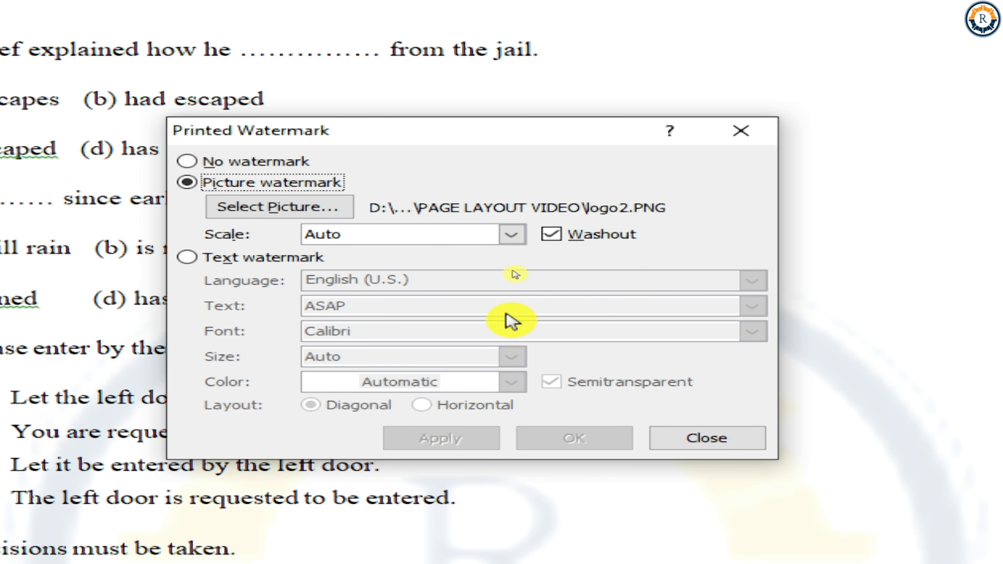
left_click(715, 438)
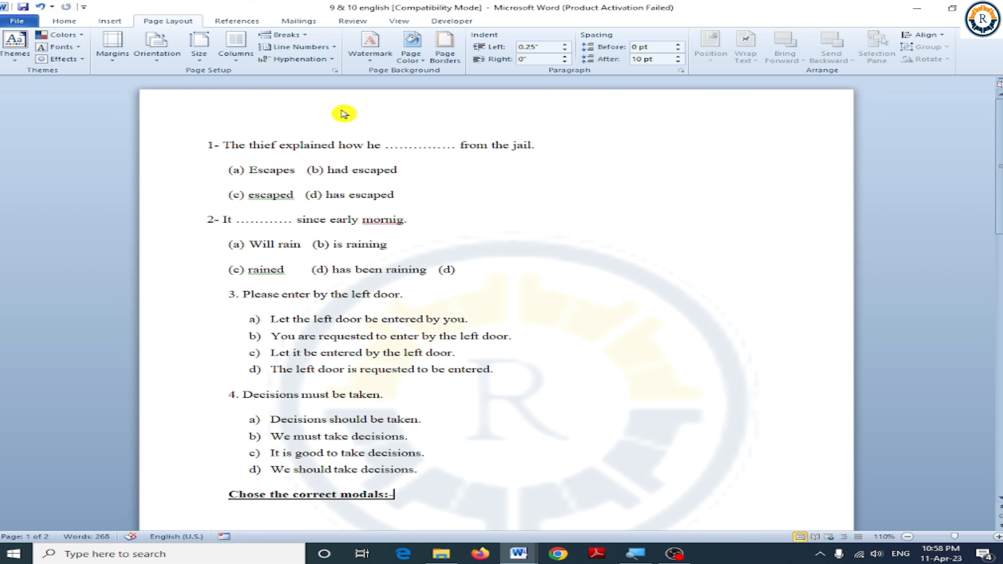
Turn off Washout for the existing picture watermark, apply the change, and close the watermark settings
left_click(370, 47)
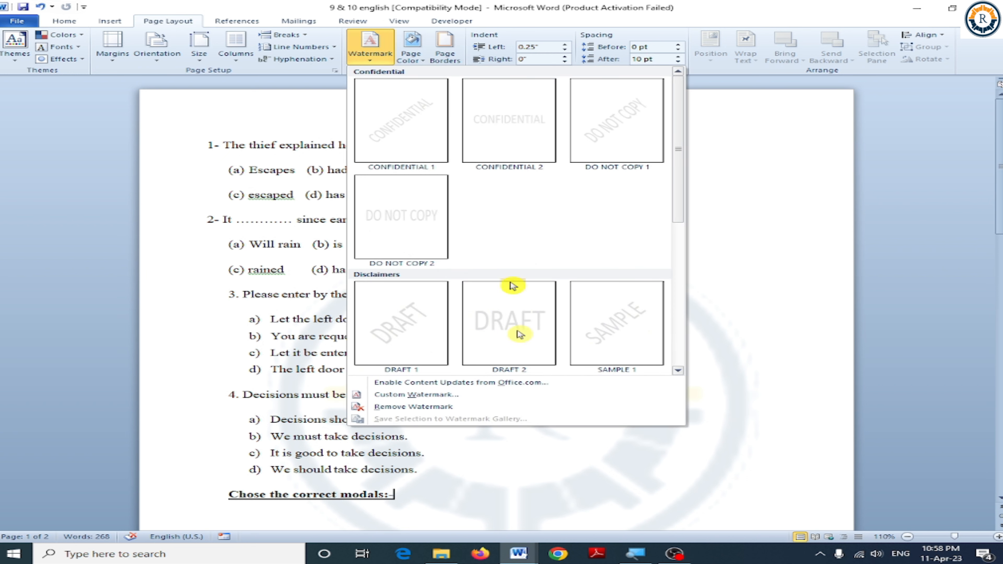
left_click(422, 395)
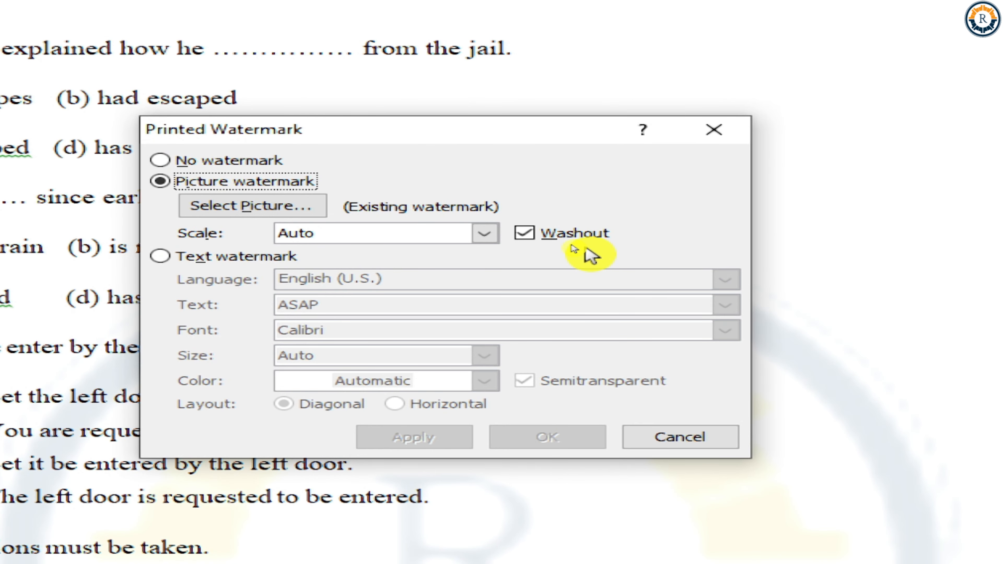
left_click(554, 244)
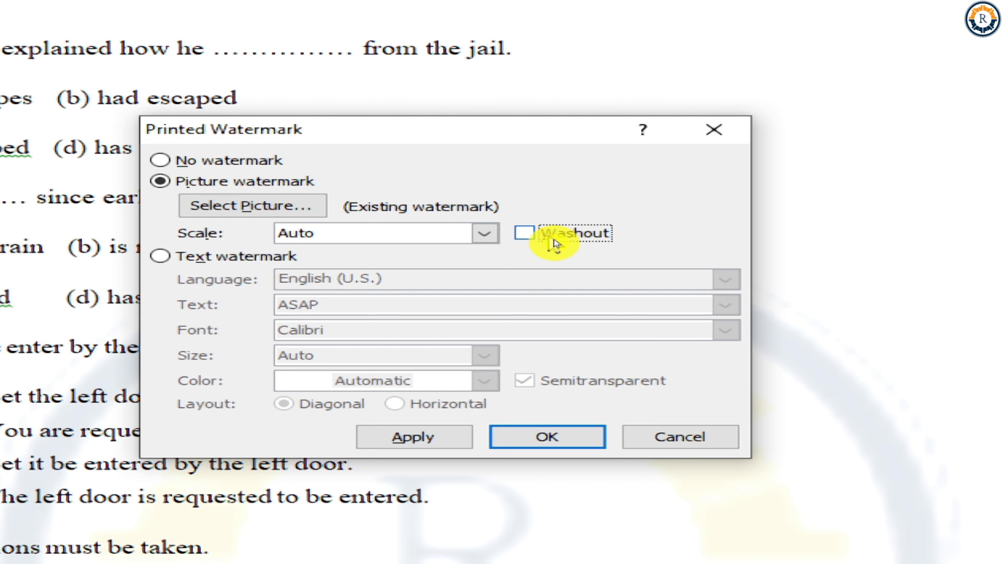
left_click(411, 440)
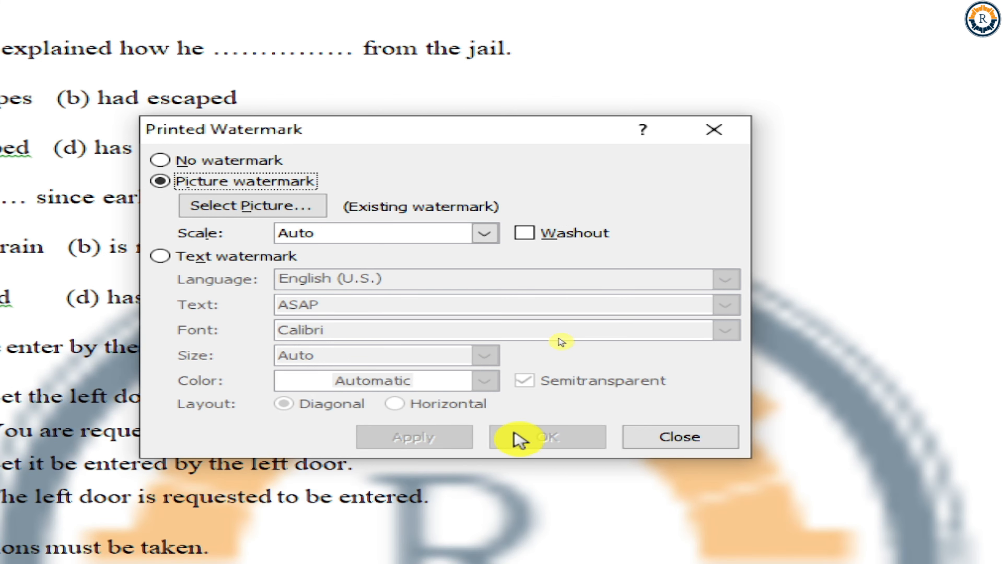
left_click(730, 437)
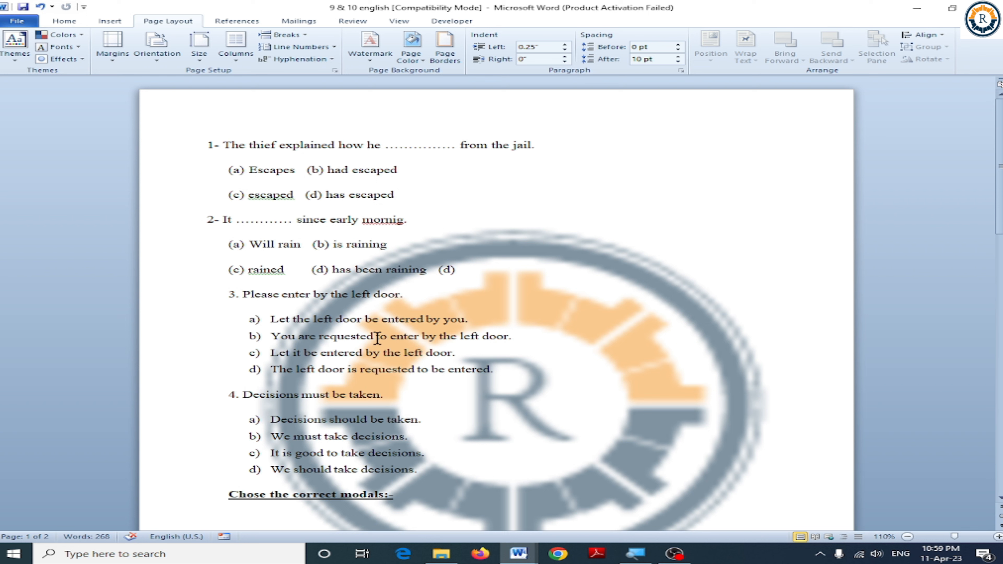
Set the picture watermark's scale to 100%, apply it, close the watermark settings, and check the logo on the page
left_click(370, 45)
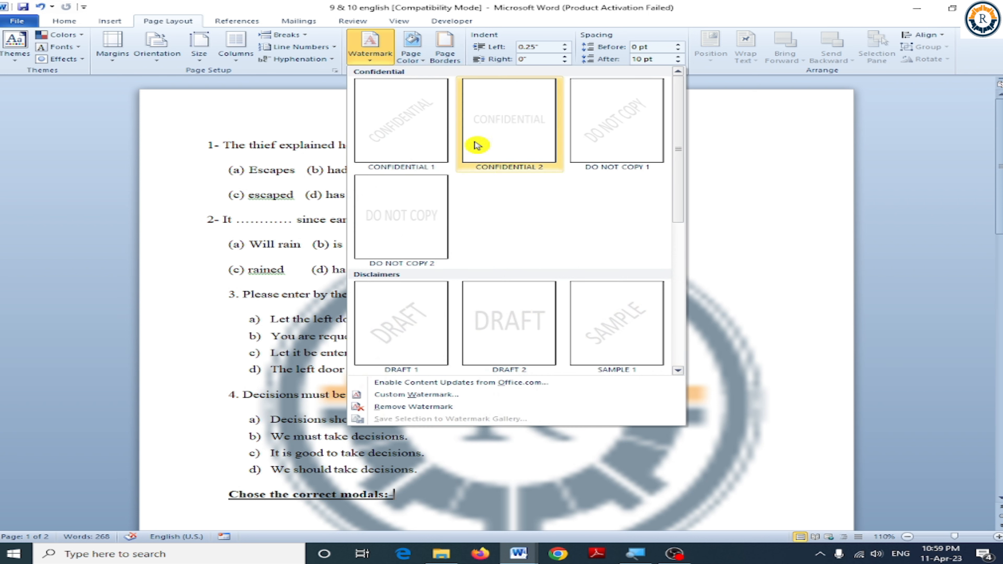
left_click(419, 395)
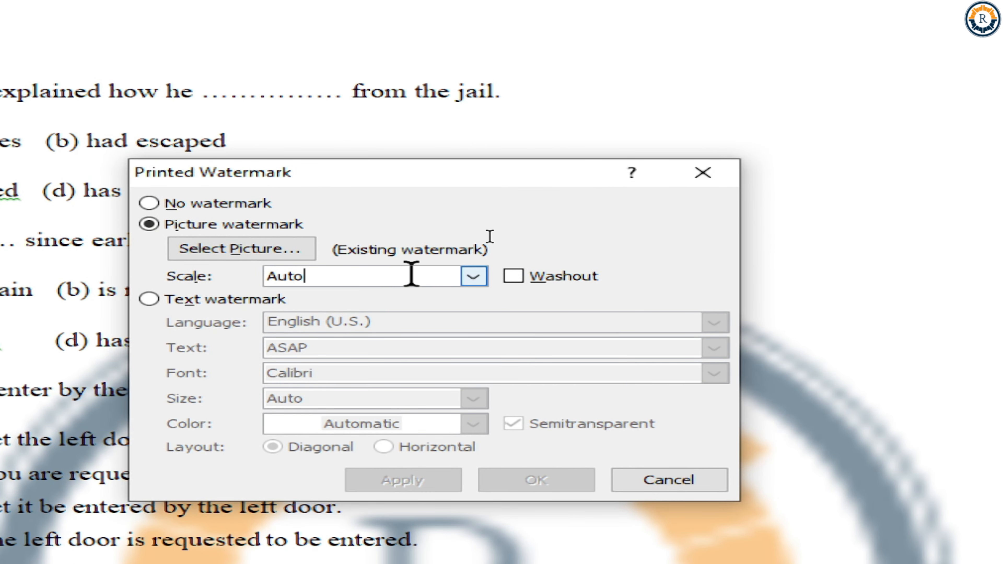
left_click(473, 276)
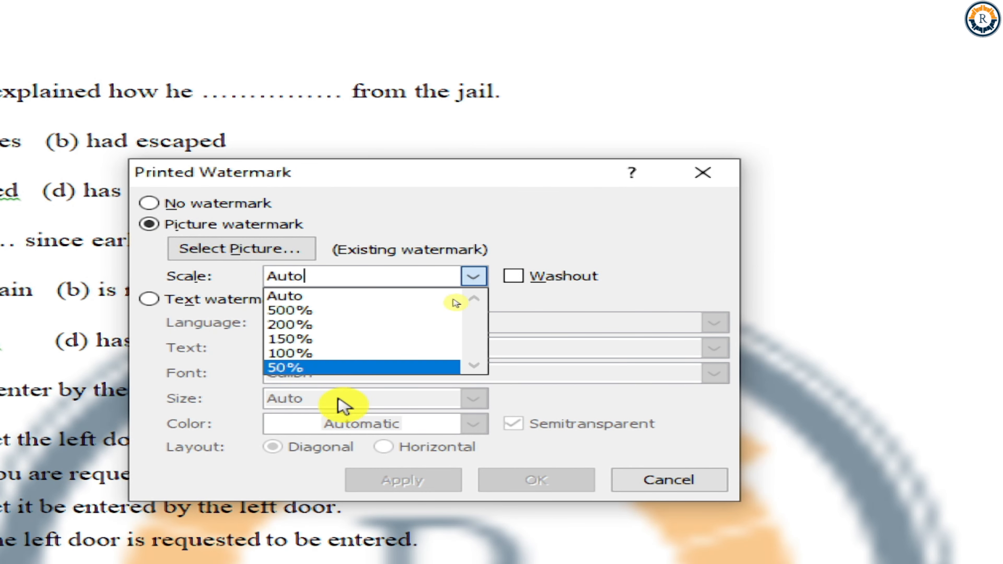
left_click(331, 353)
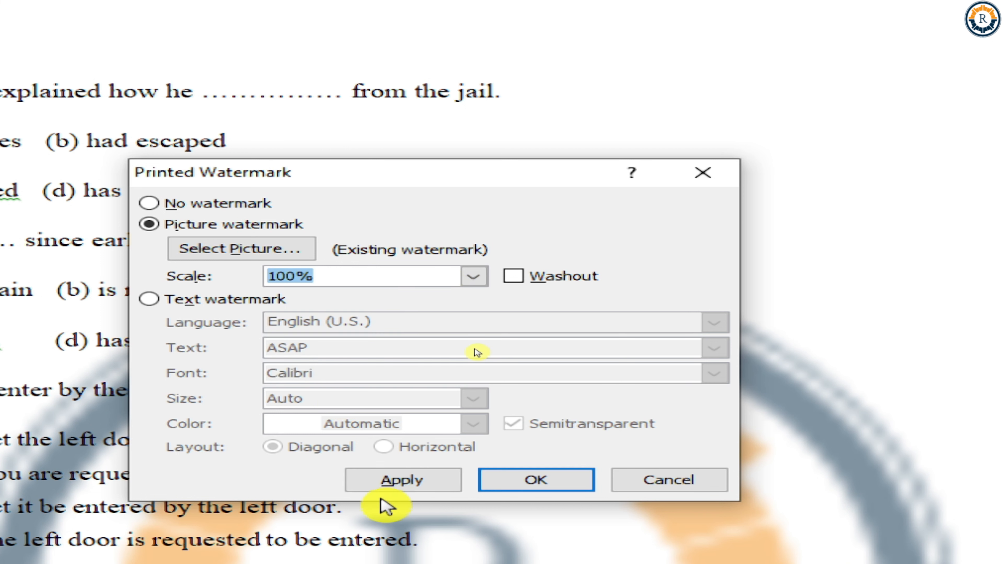
left_click(391, 480)
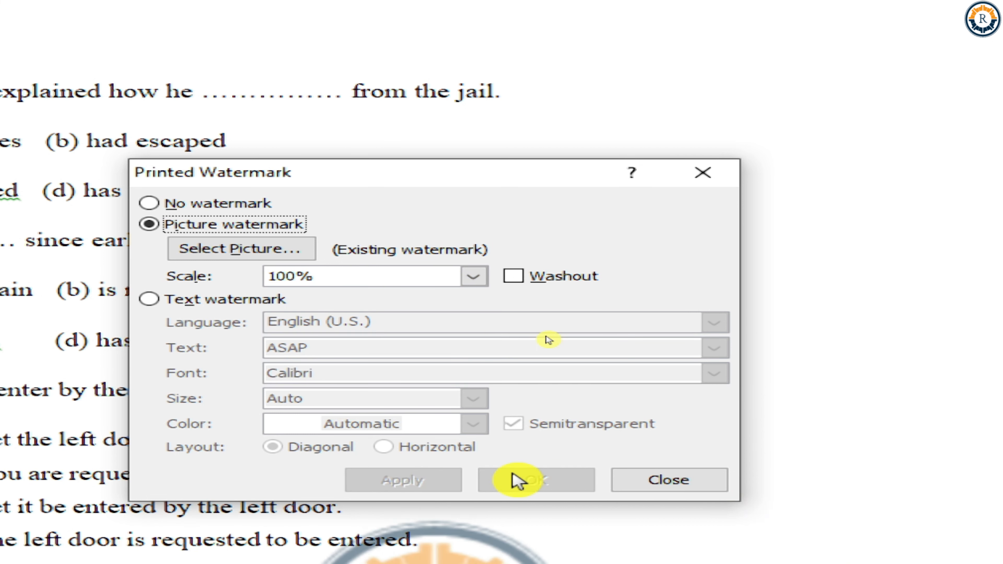
left_click(694, 480)
scroll(596, 400, "down", 5)
left_click(428, 125)
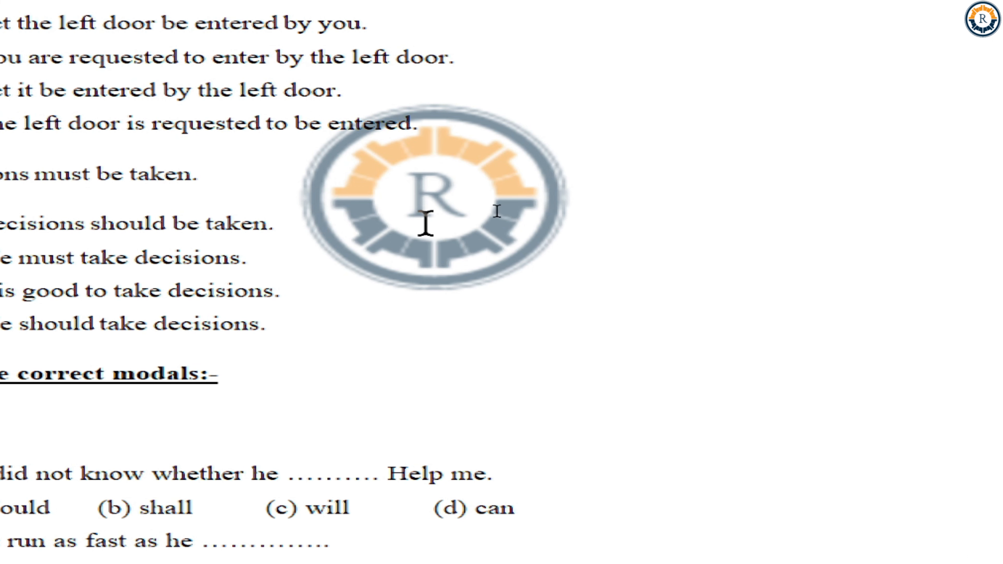
scroll(432, 317, "up", 5)
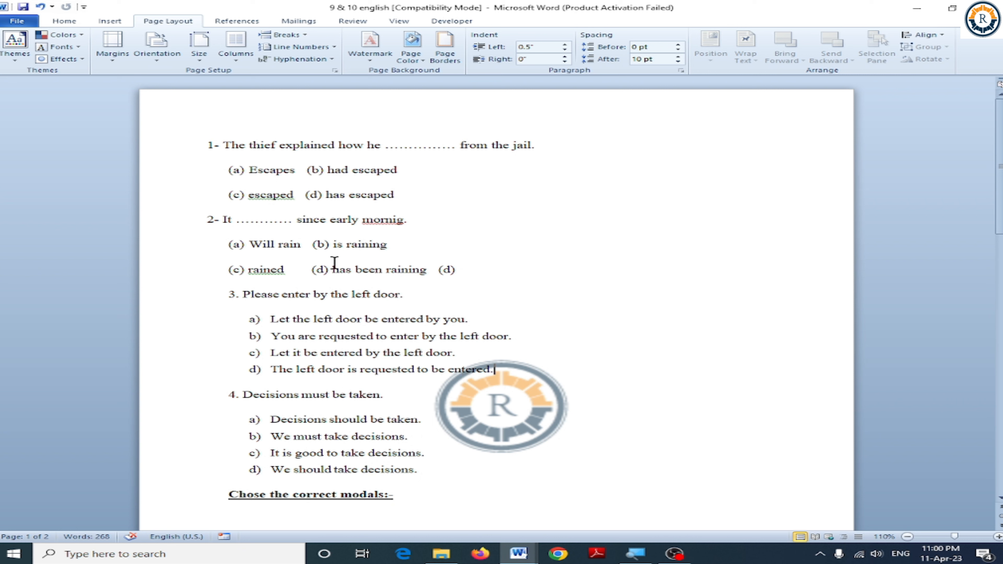
Lay out the whole document text in two columns and deselect it
key("ctrl+a")
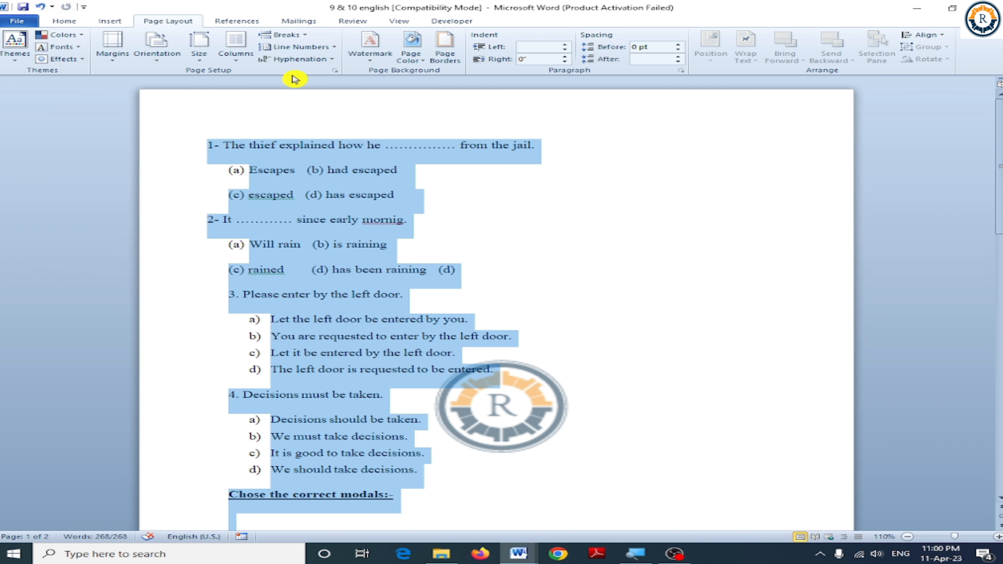
left_click(236, 60)
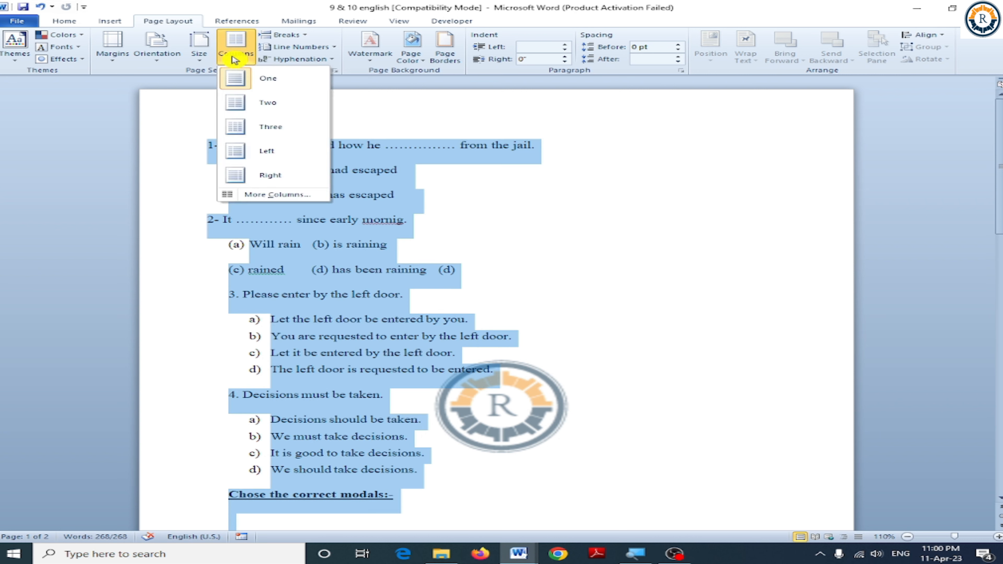
left_click(260, 104)
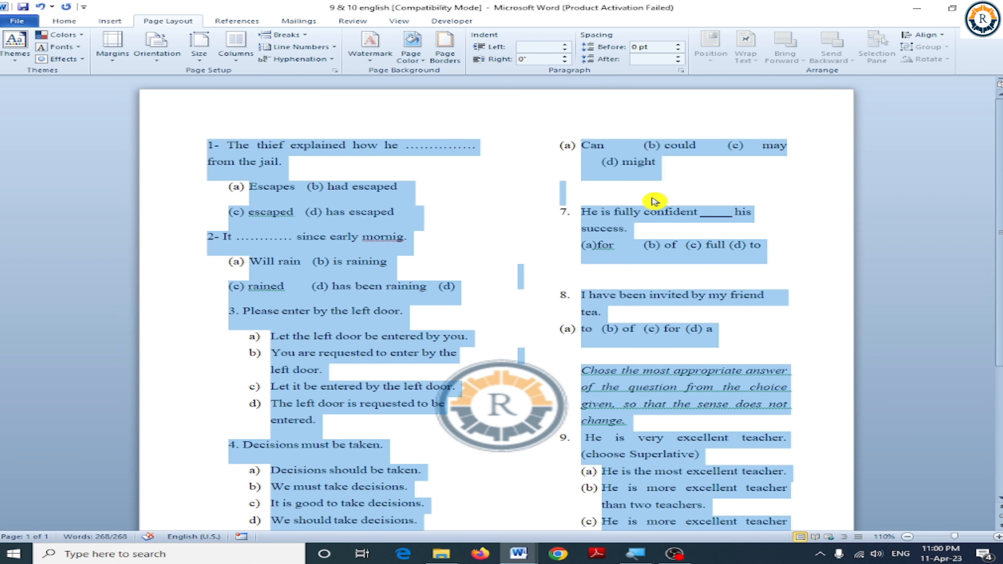
left_click(564, 143)
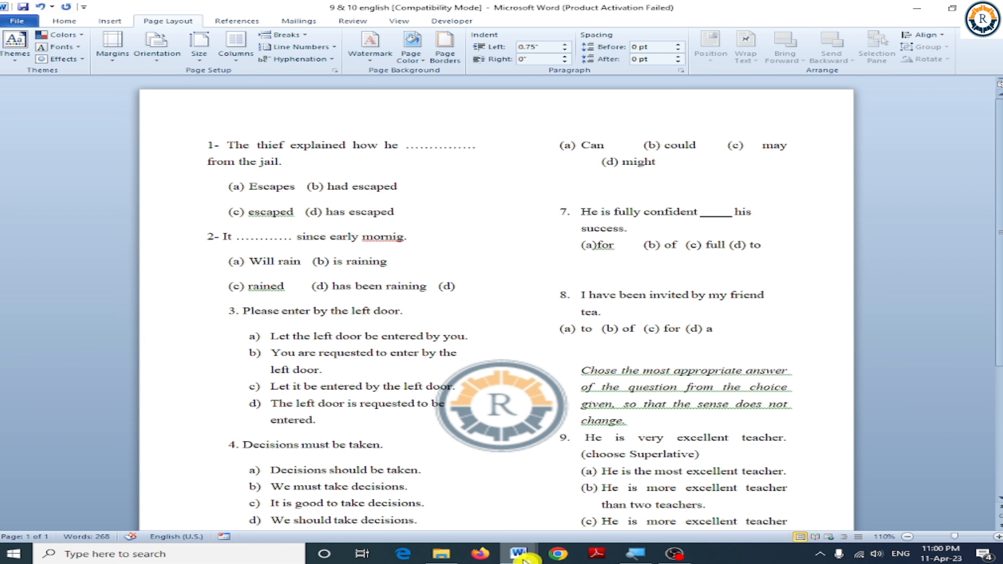
Switch to the other open Word document, the ENGLISH question paper, and examine the logos placed behind both columns
mouse_move(518, 553)
left_click(456, 521)
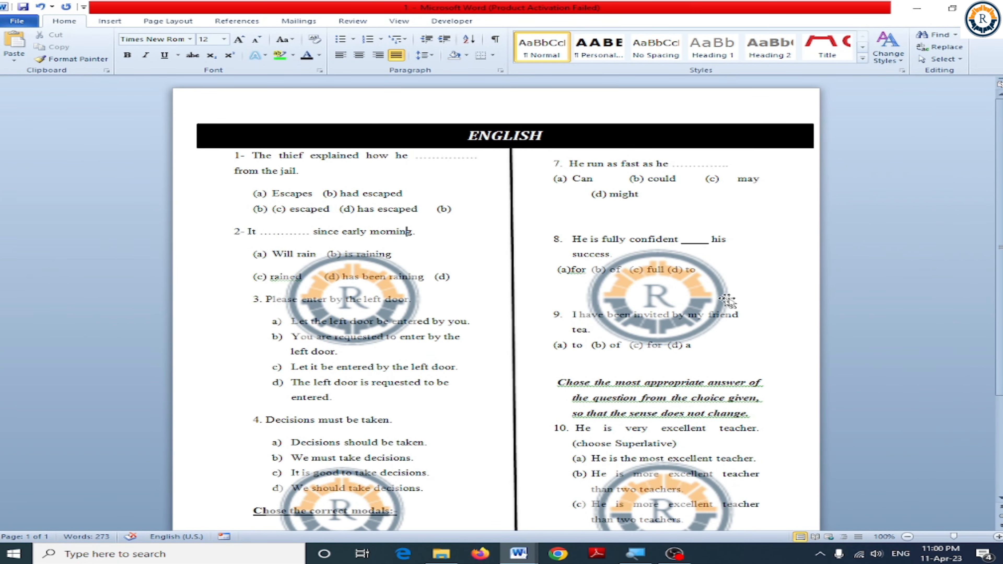
scroll(437, 351, "down", 2)
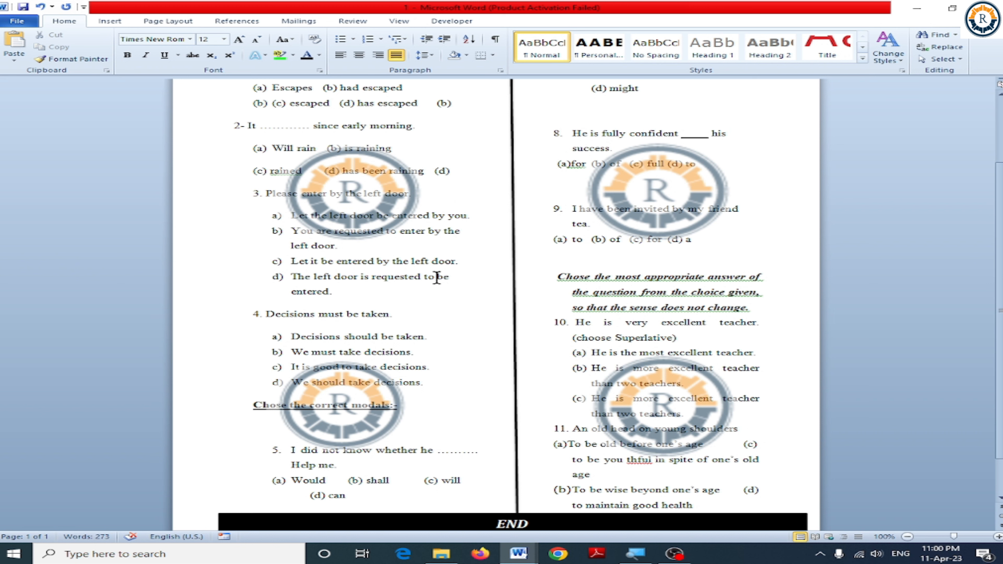
scroll(443, 280, "up", 2)
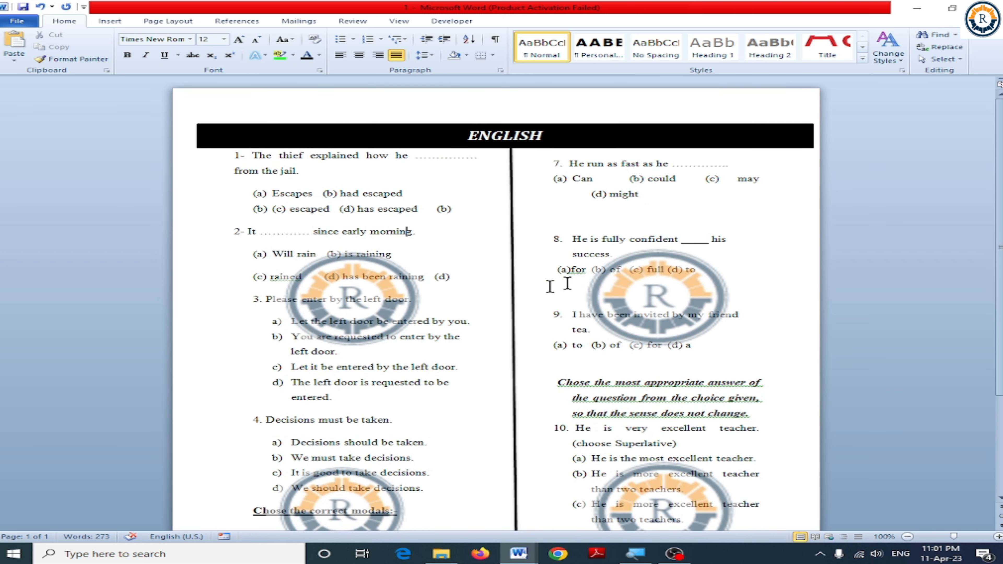
scroll(568, 474, "down", 2)
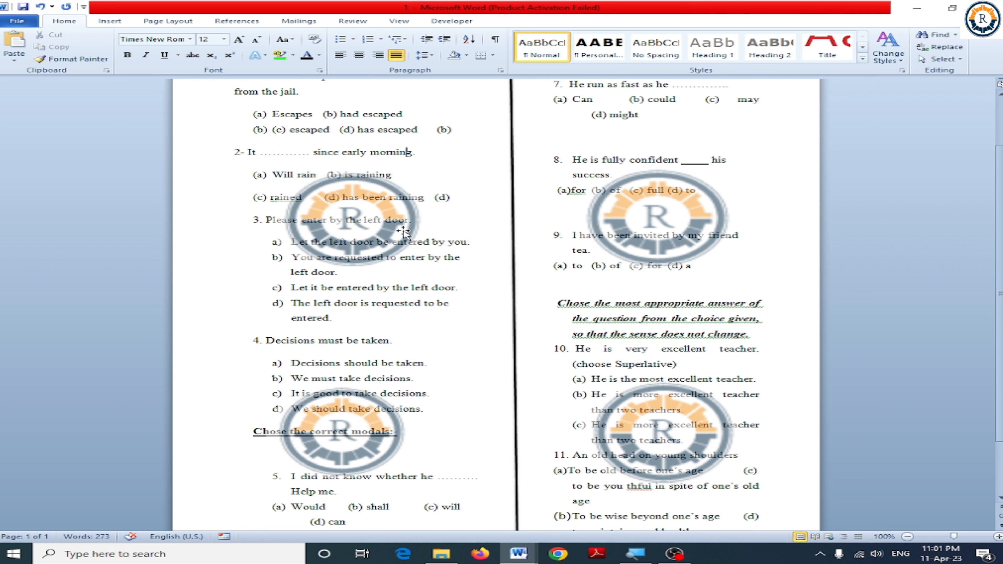
Remove the logo pictures from both columns of the ENGLISH question paper and check the page
left_click(394, 228)
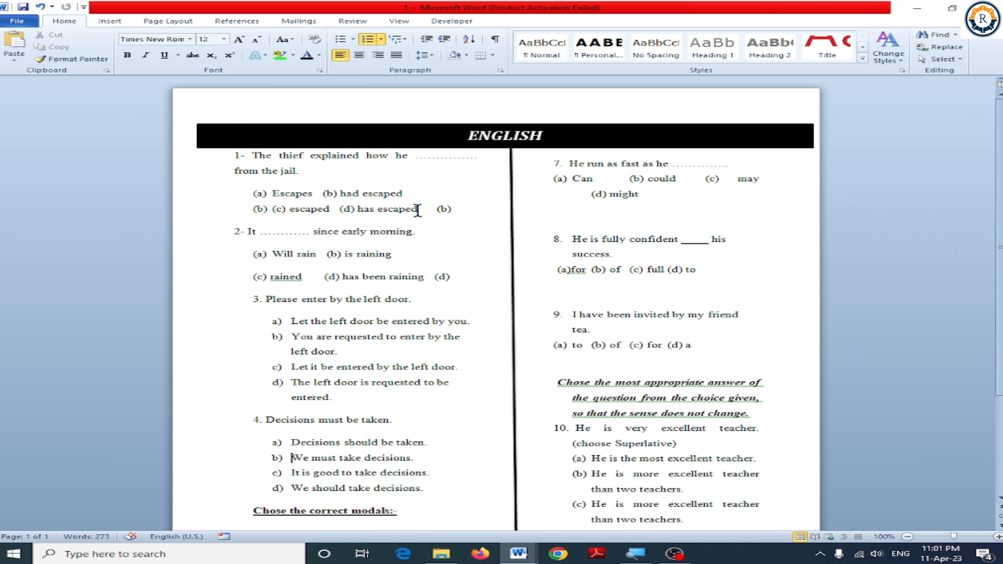
scroll(418, 210, "down", 4)
scroll(405, 257, "up", 4)
Draw an oval shape about 1.54" high and 1.69" wide over question 2 in the first column
left_click(105, 21)
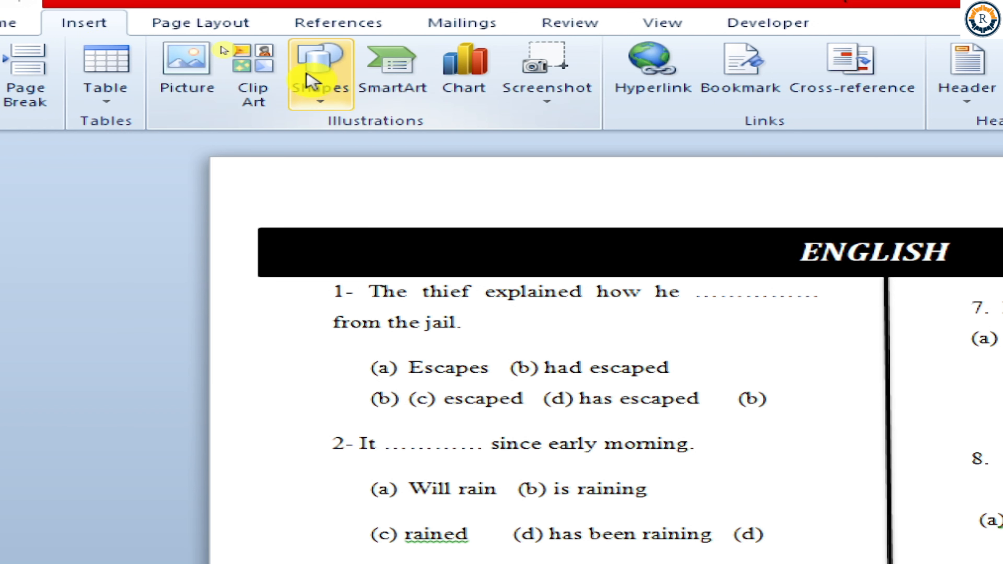
left_click(318, 81)
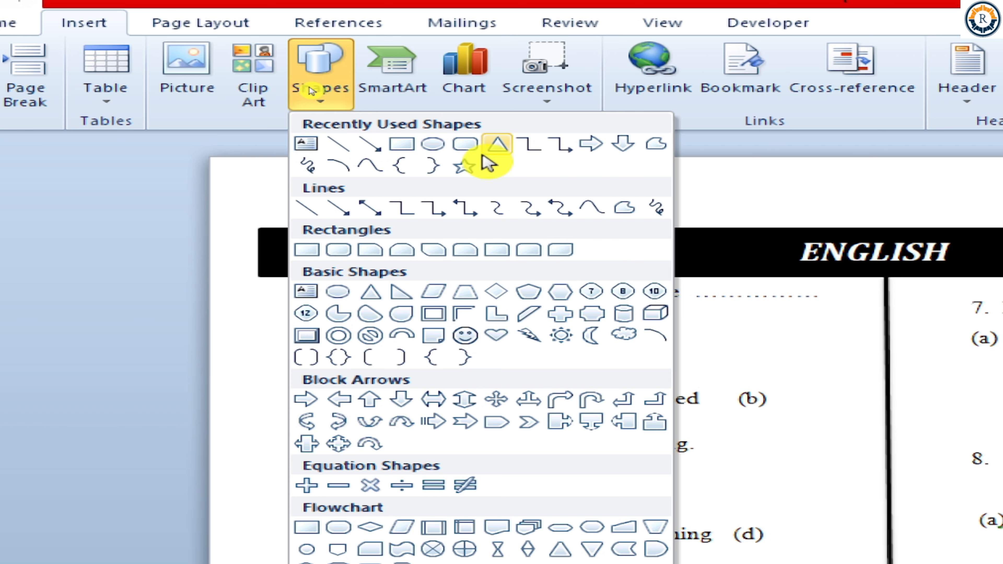
left_click(435, 146)
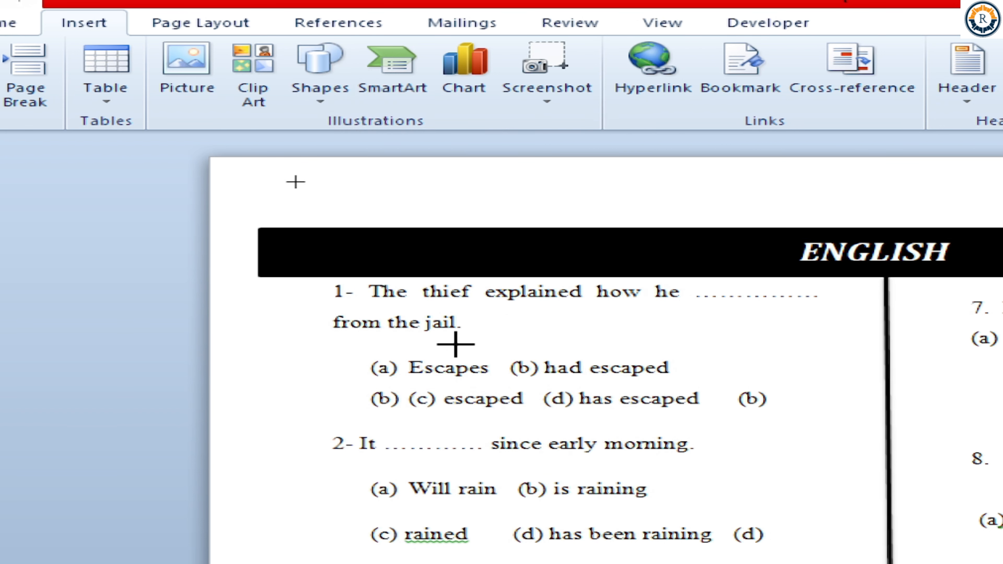
scroll(450, 351, "down", 2)
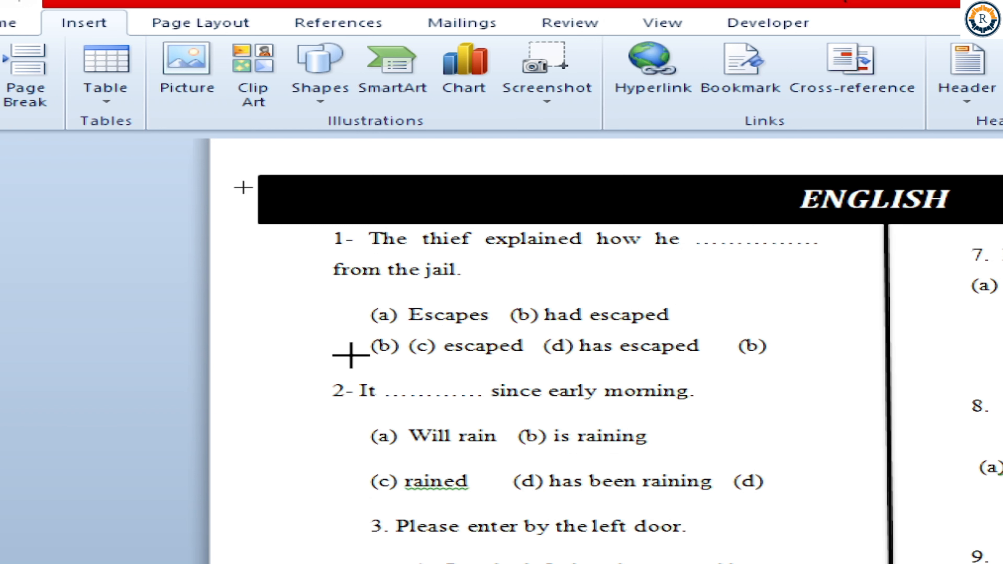
mouse_move(349, 355)
left_mouse_down()
mouse_move(546, 461)
mouse_move(606, 499)
mouse_move(610, 518)
left_mouse_up()
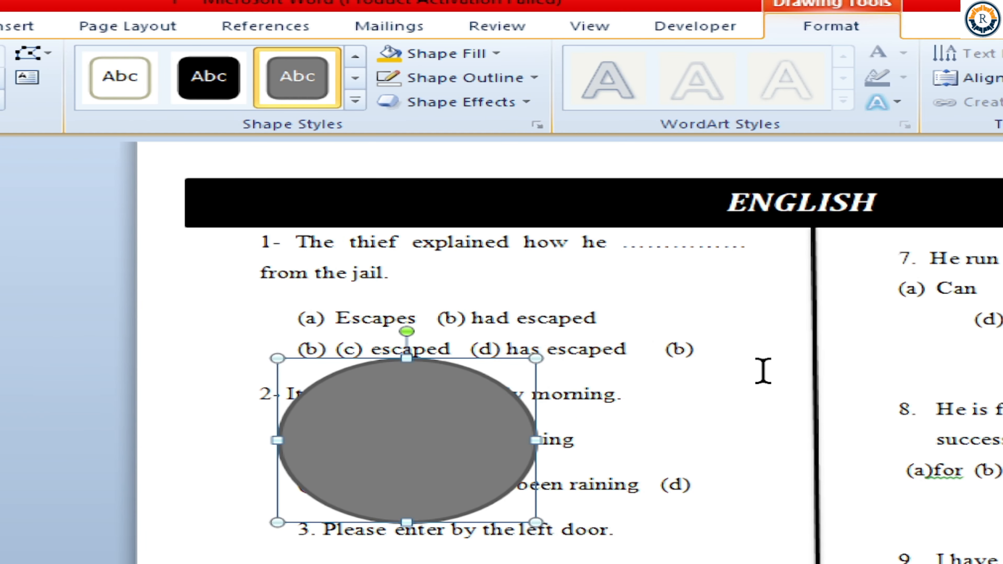
Fill the oval with the logo2 picture from the PAGE LAYOUT VIDEO folder and move the format settings clear of the shape
right_click(423, 422)
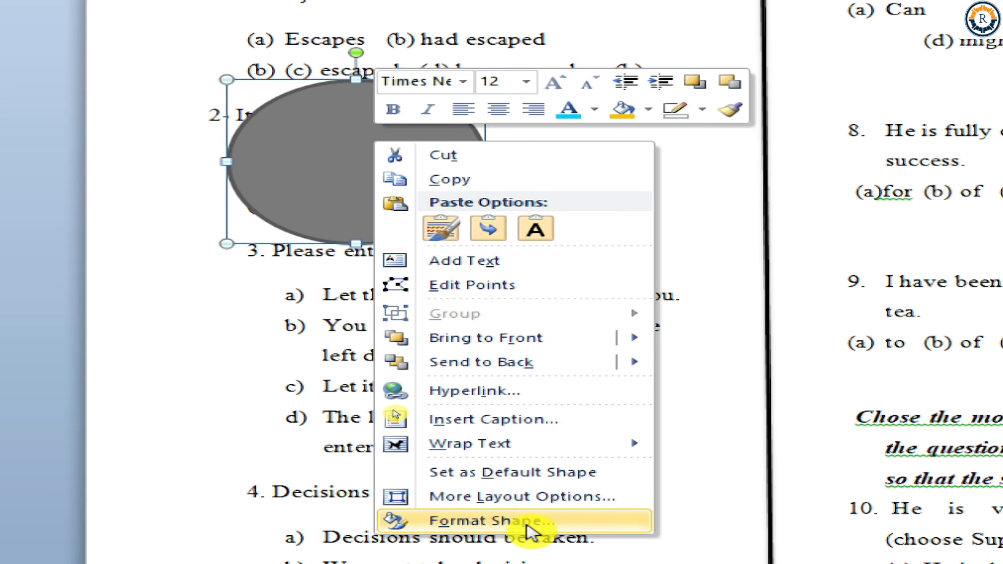
left_click(515, 528)
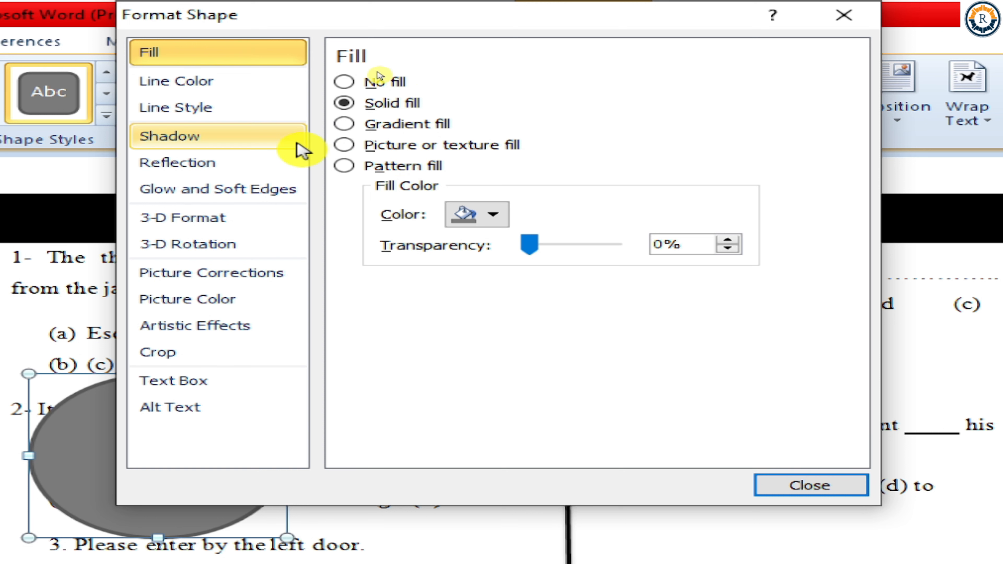
left_click(385, 150)
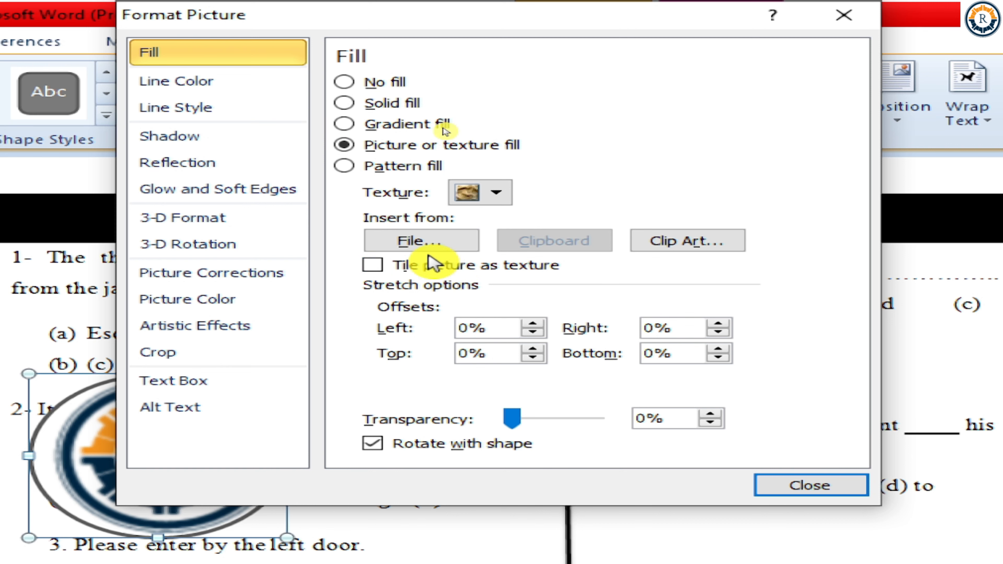
left_click(429, 240)
left_click(587, 175)
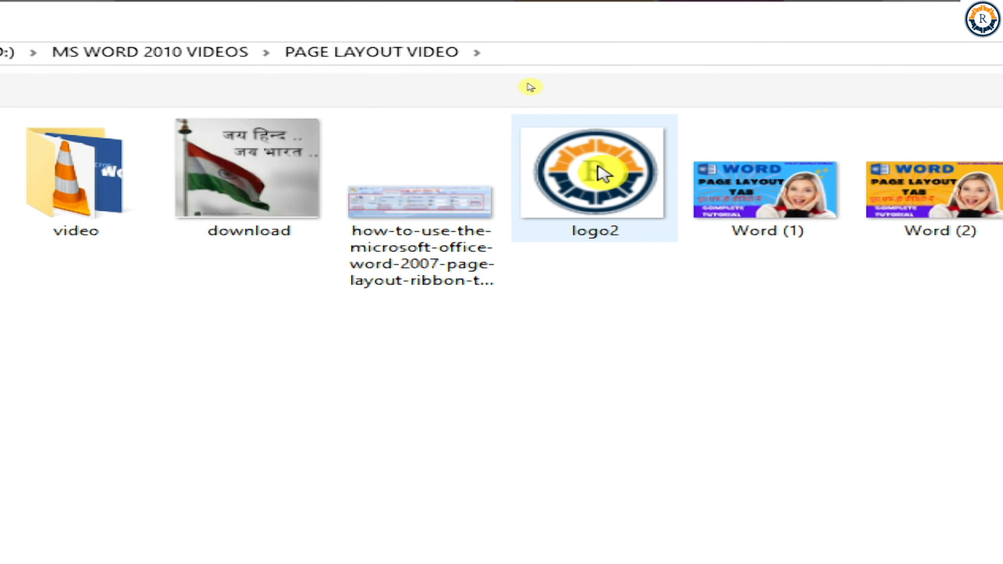
double_click(600, 175)
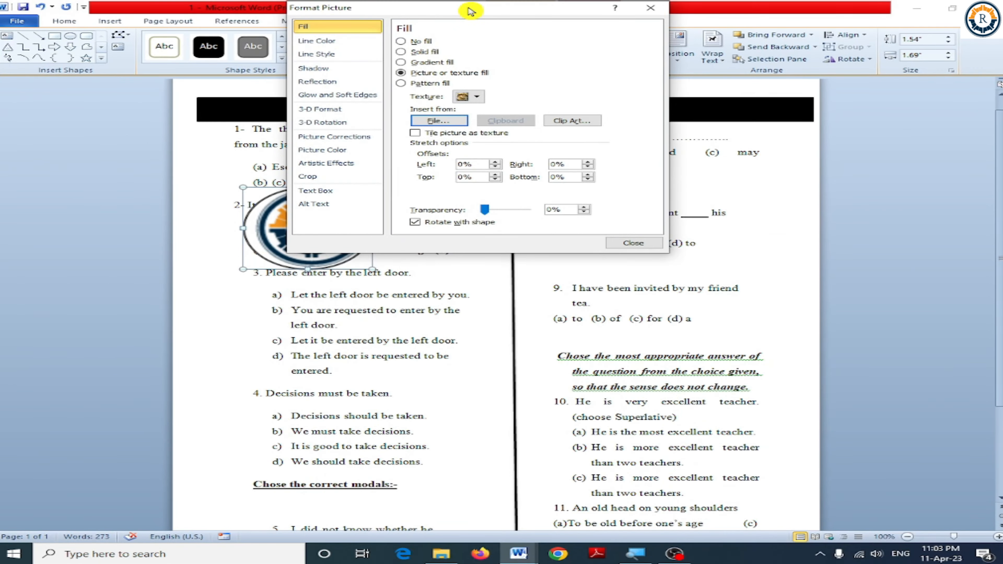
left_click_drag(472, 10, 671, 140)
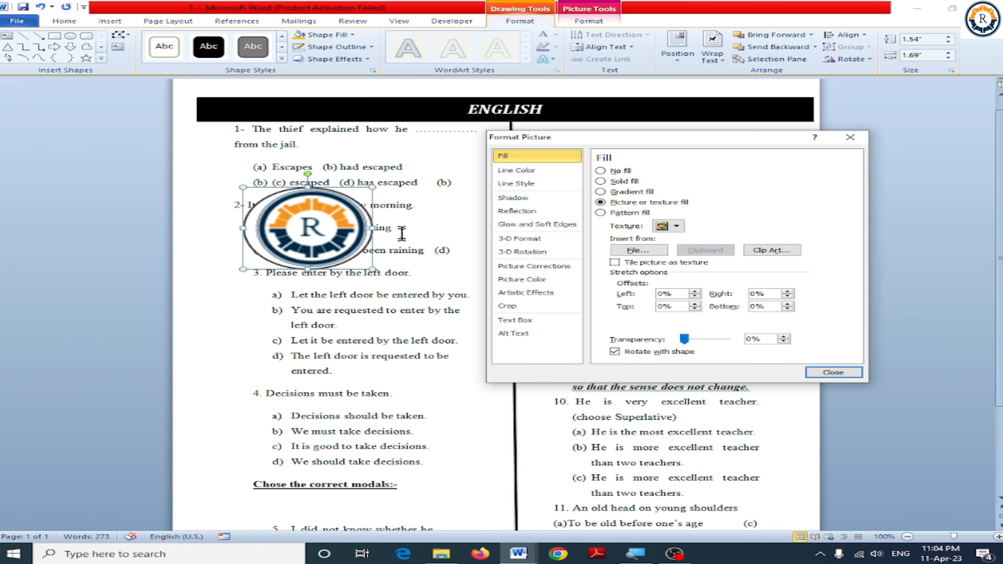
Set the transparency of the oval's logo picture to 51% and leave the format settings
left_click_drag(685, 339, 707, 338)
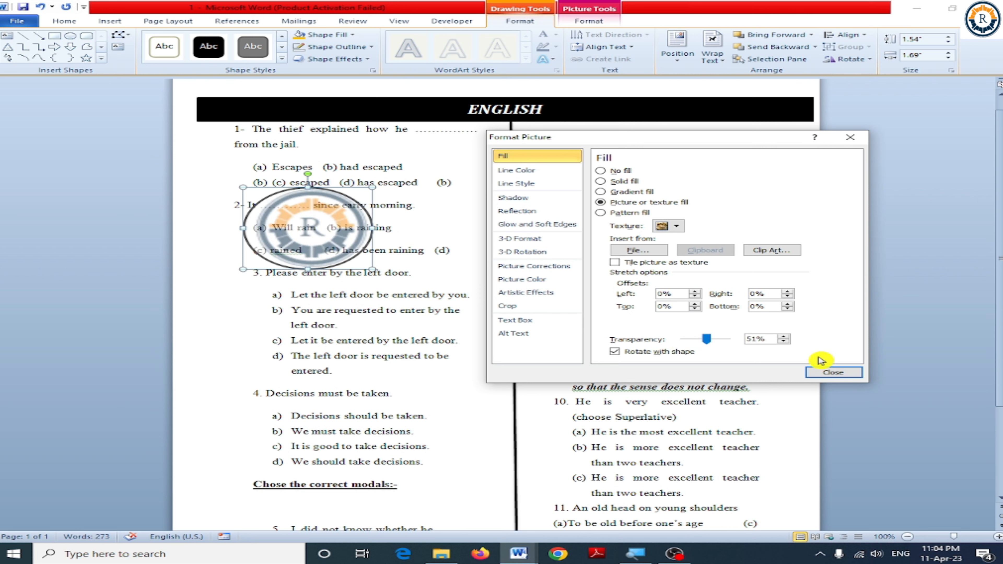
left_click(834, 373)
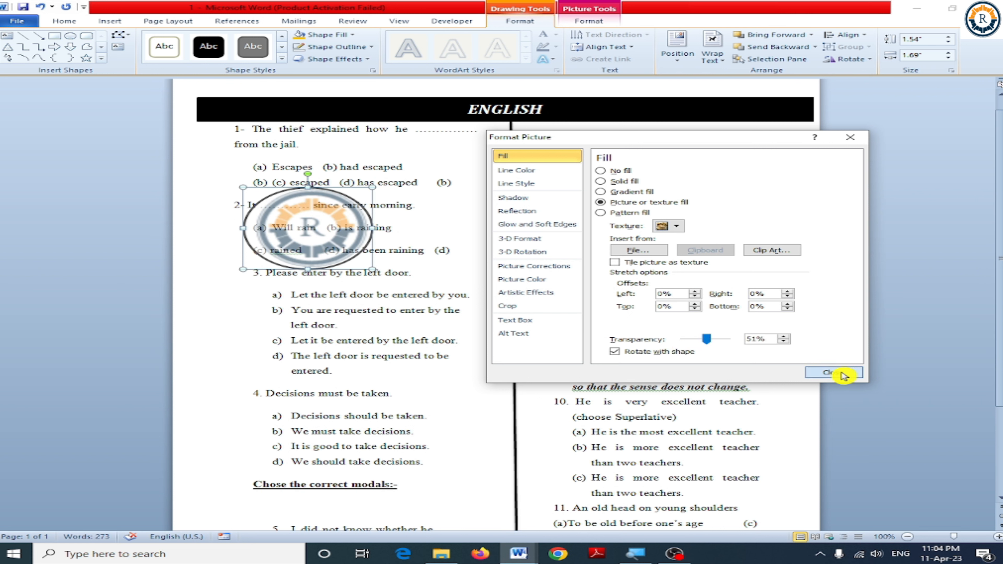
left_click(433, 290)
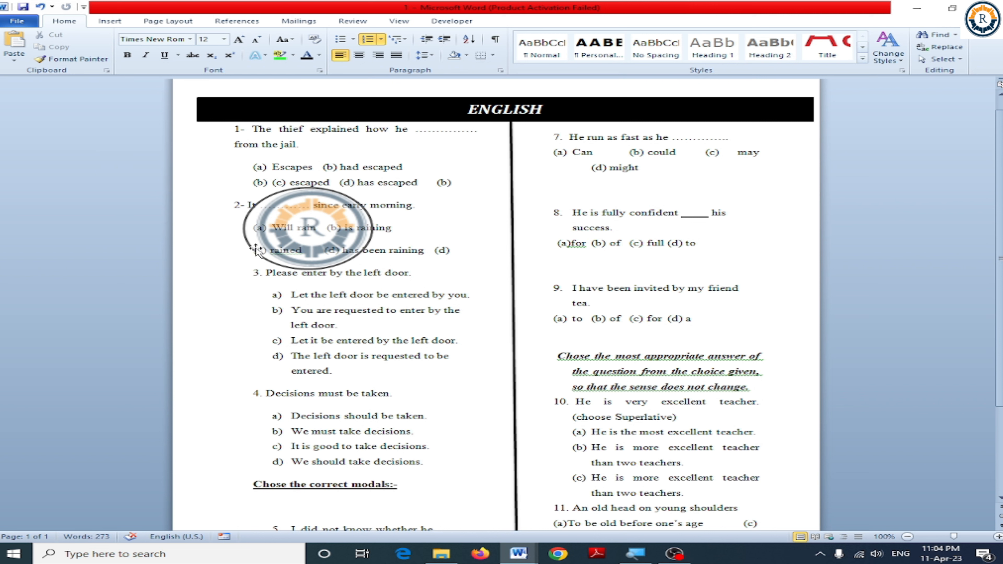
Remove the outline from the logo-filled oval over question 2 and deselect it
left_click(336, 220)
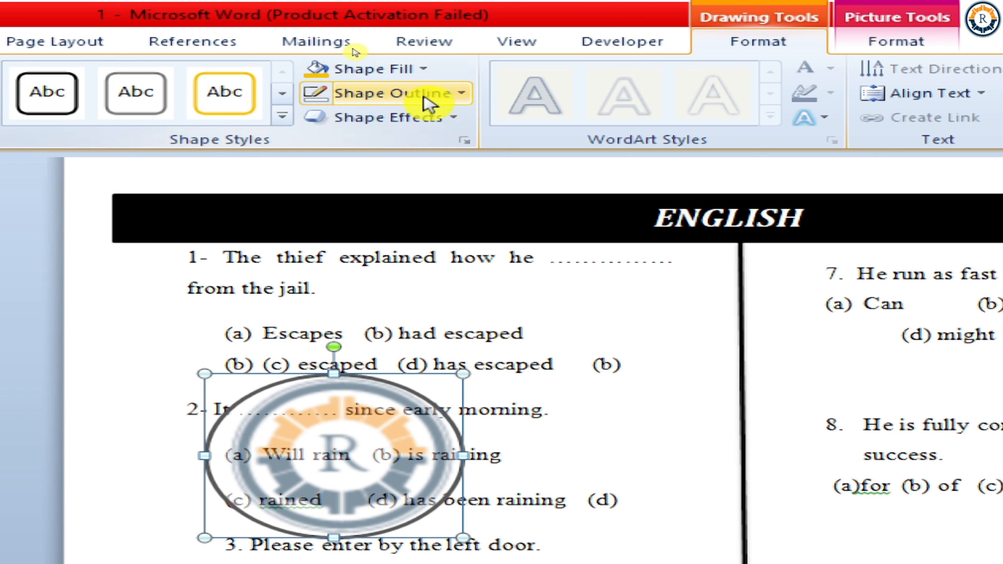
left_click(452, 99)
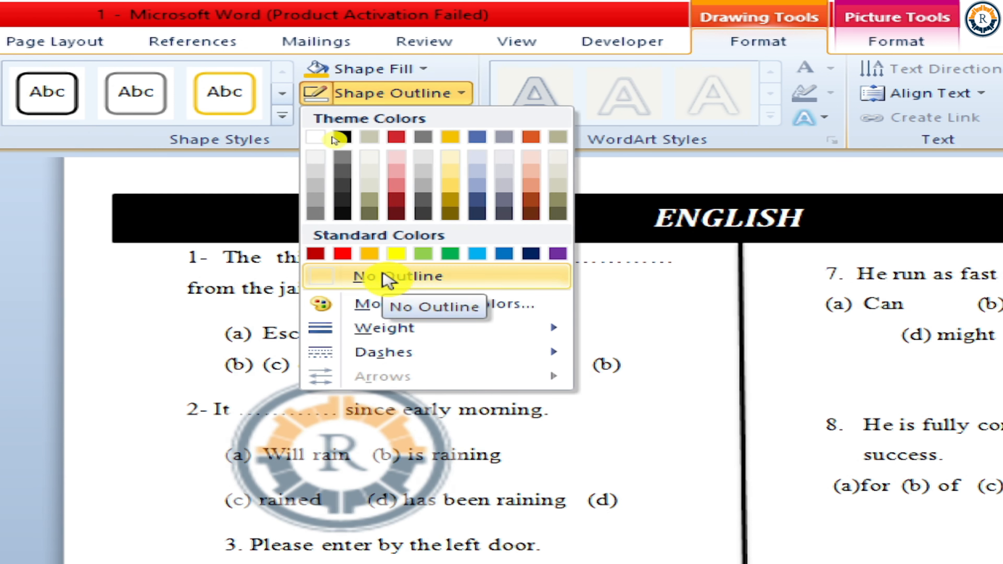
left_click(387, 278)
left_click(625, 377)
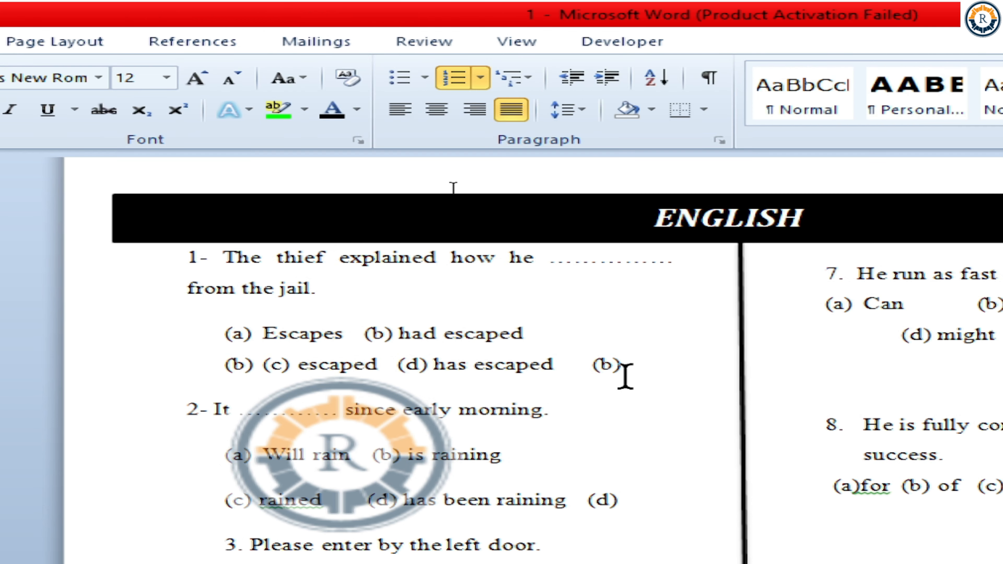
Draw a five-pointed star about 1.92" high and 2.3" wide over questions 8 and 9 in the second column
scroll(625, 377, "down", 3)
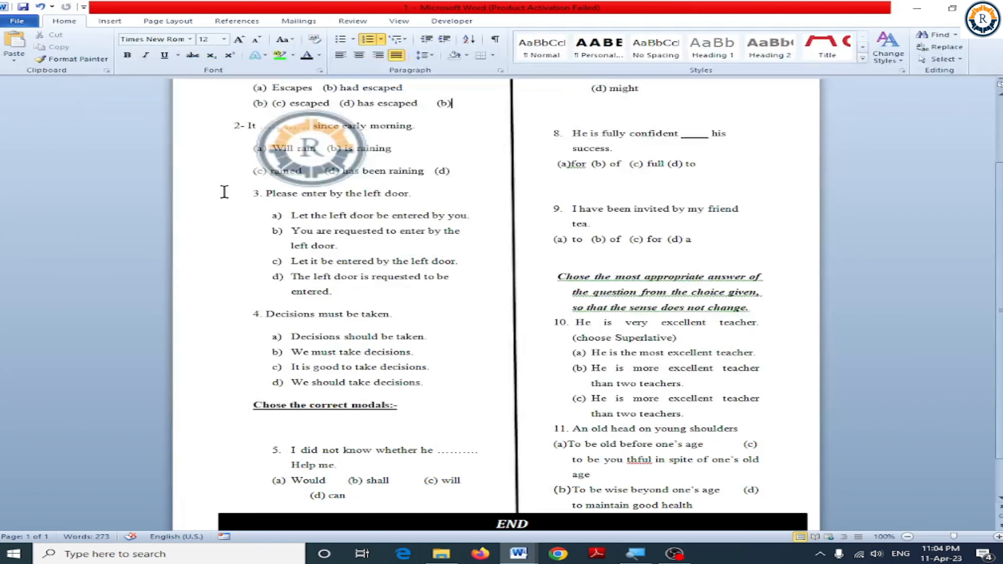
left_click(108, 21)
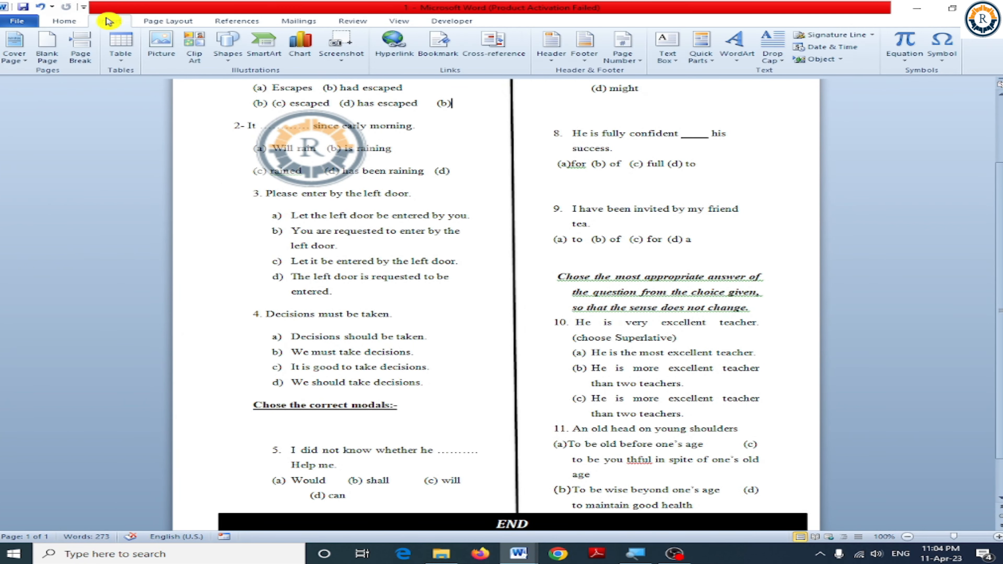
left_click(238, 43)
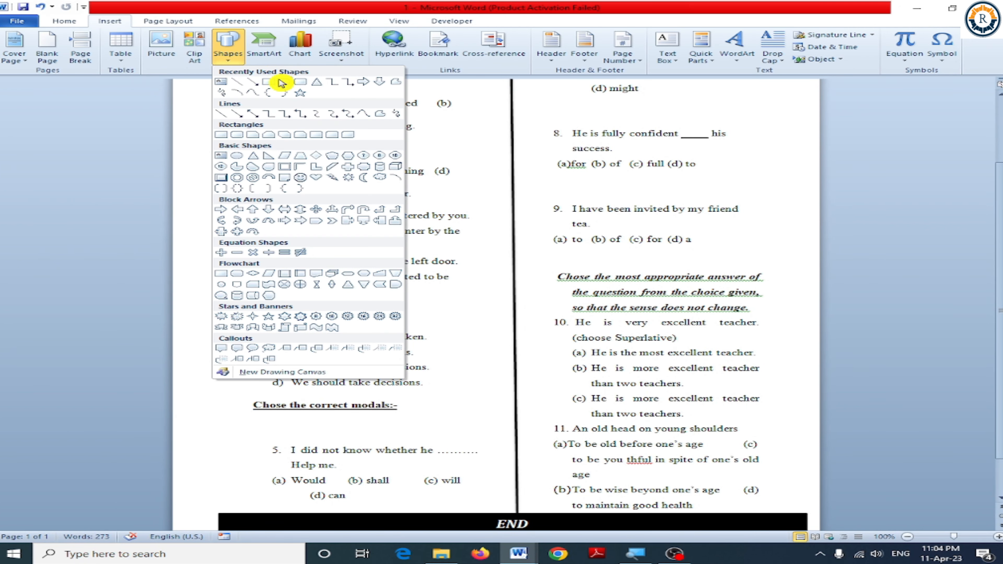
left_click(301, 94)
left_click_drag(575, 124, 753, 226)
Fill the star with the logo2 picture from the PAGE LAYOUT VIDEO folder
right_click(670, 178)
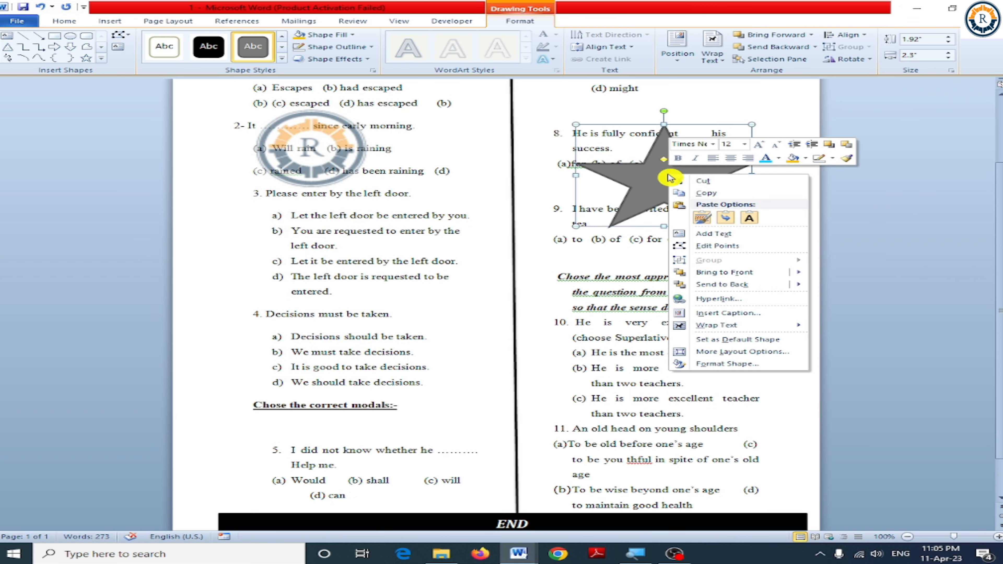
left_click(733, 364)
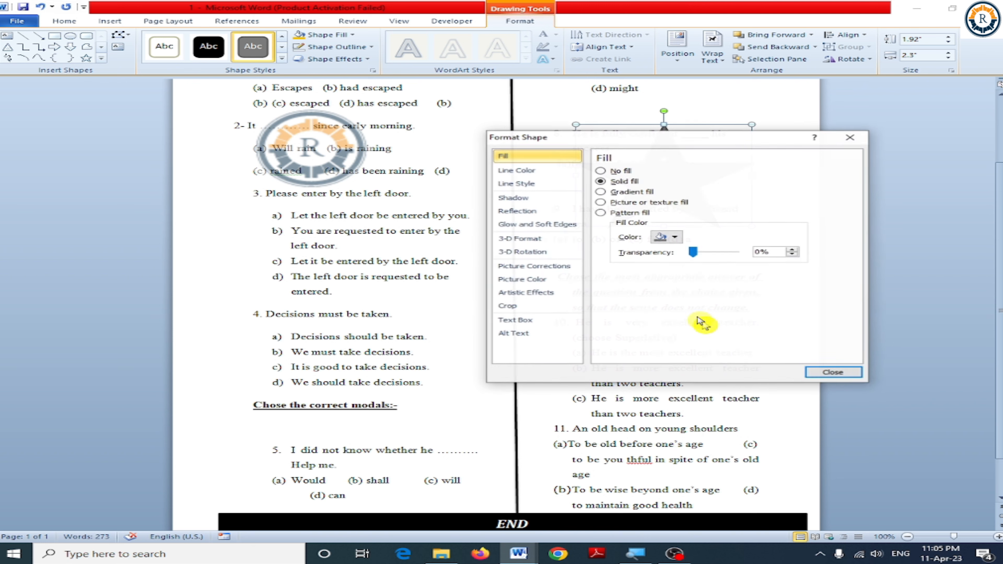
left_click(621, 206)
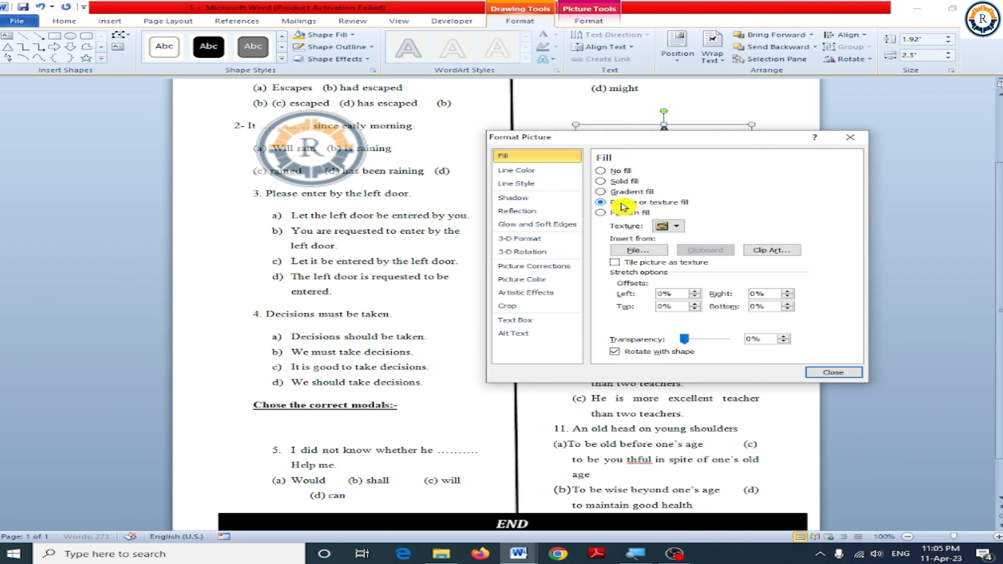
left_click(641, 252)
double_click(557, 119)
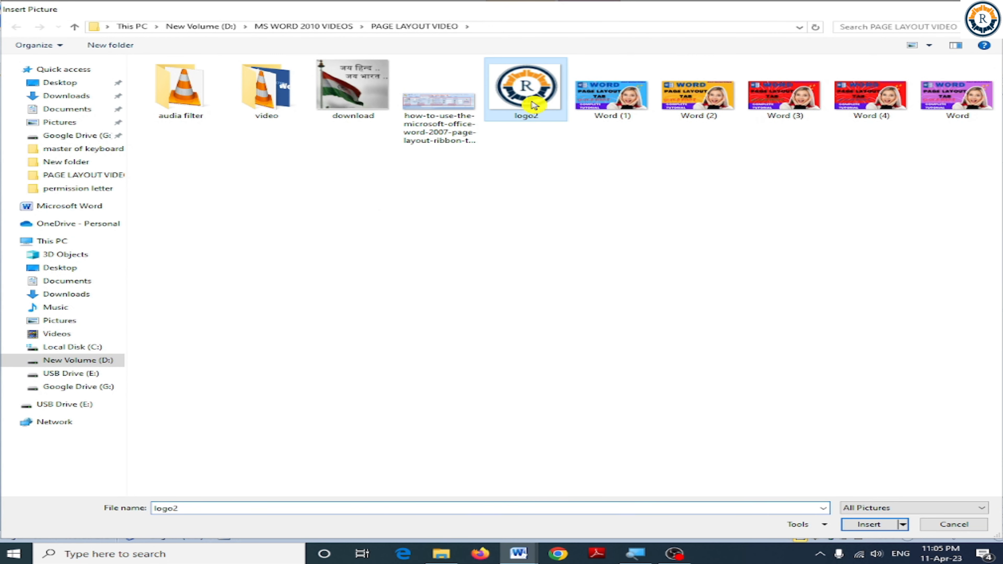
Move the format settings clear of the star and set its picture transparency to 52%
left_click_drag(686, 140, 351, 178)
left_click_drag(350, 375, 373, 378)
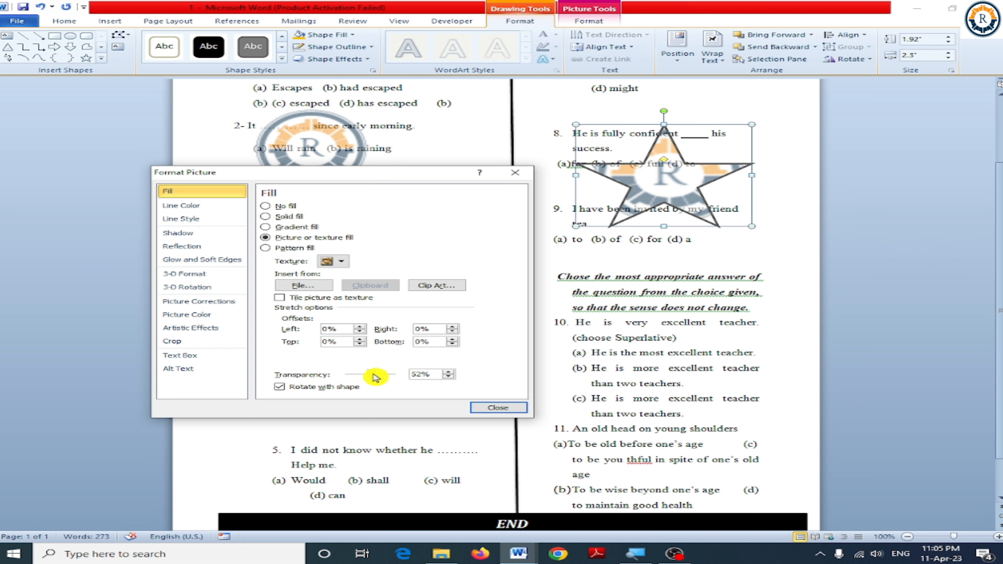
left_click(498, 408)
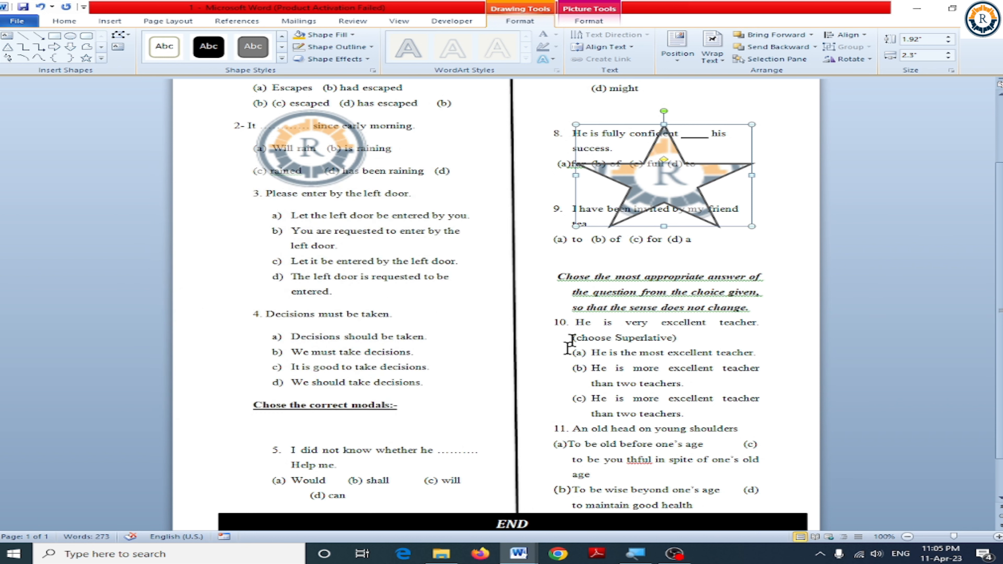
Remove the outline from the logo-filled star and deselect it
left_click(319, 49)
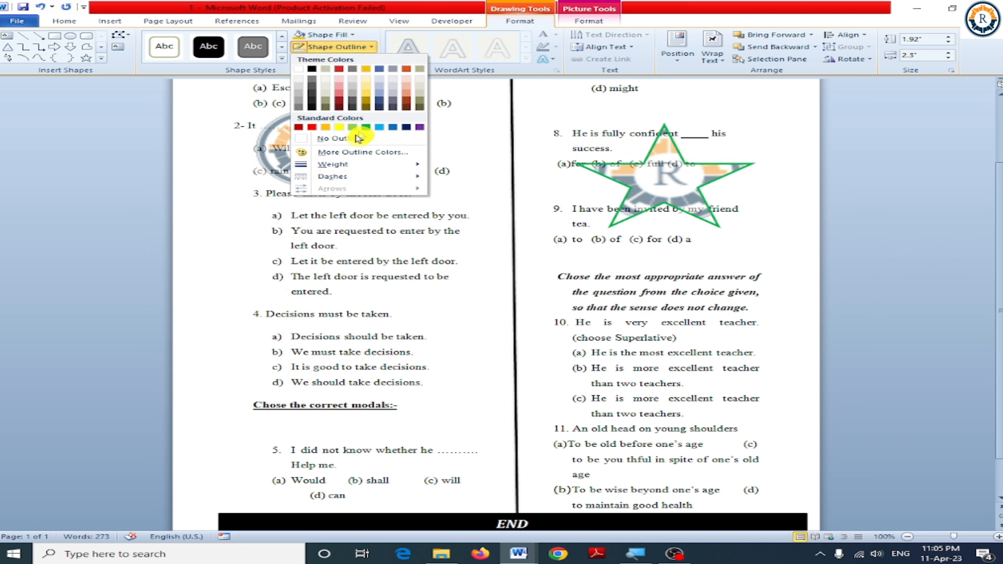
left_click(360, 129)
left_click(686, 284)
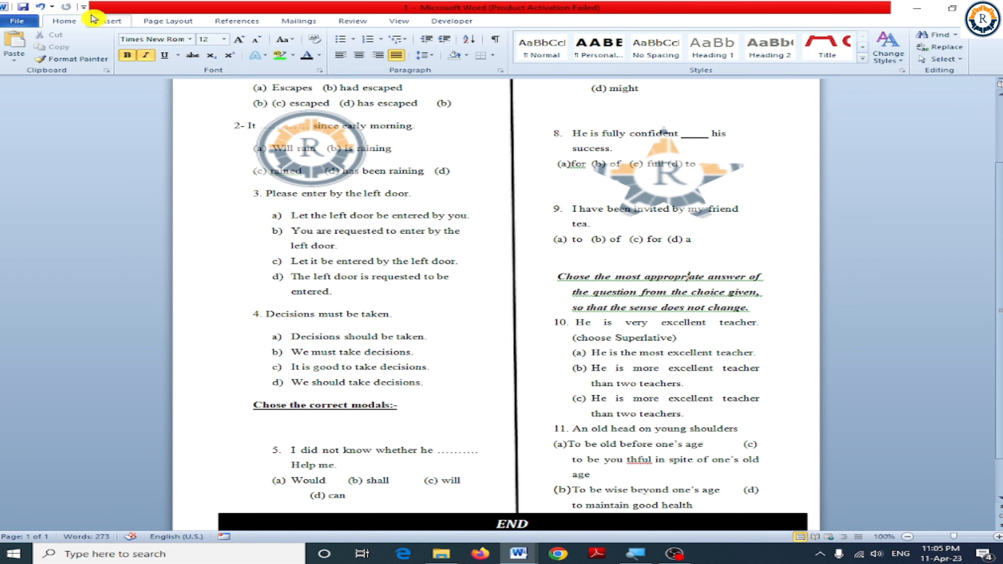
Draw a triangle about 2.32" high and 2.02" wide over question 4 in the first column
left_click(106, 22)
left_click(227, 43)
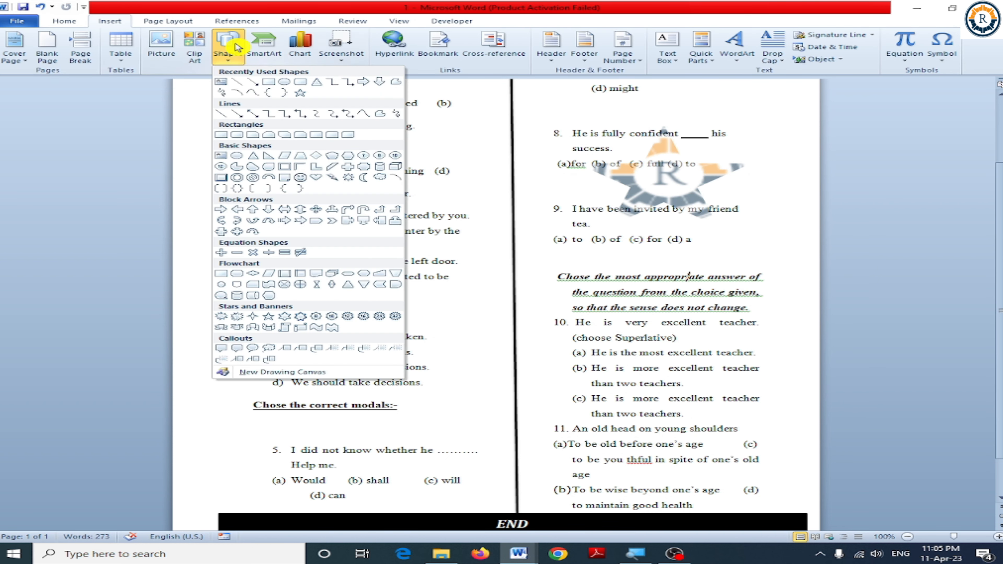
left_click(323, 85)
left_click_drag(310, 296, 464, 420)
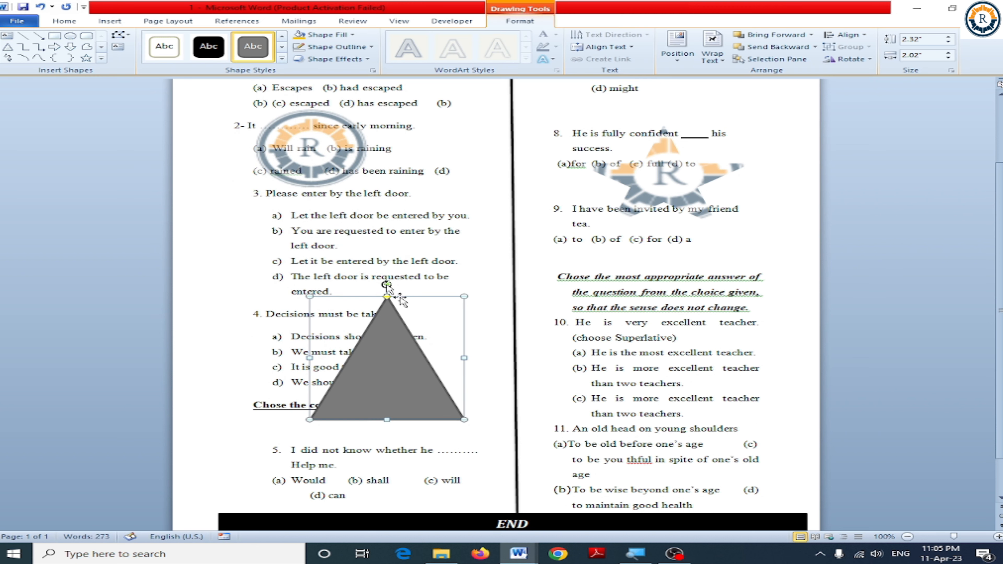
Give the triangle a picture fill showing the same logo
right_click(386, 369)
left_click(476, 364)
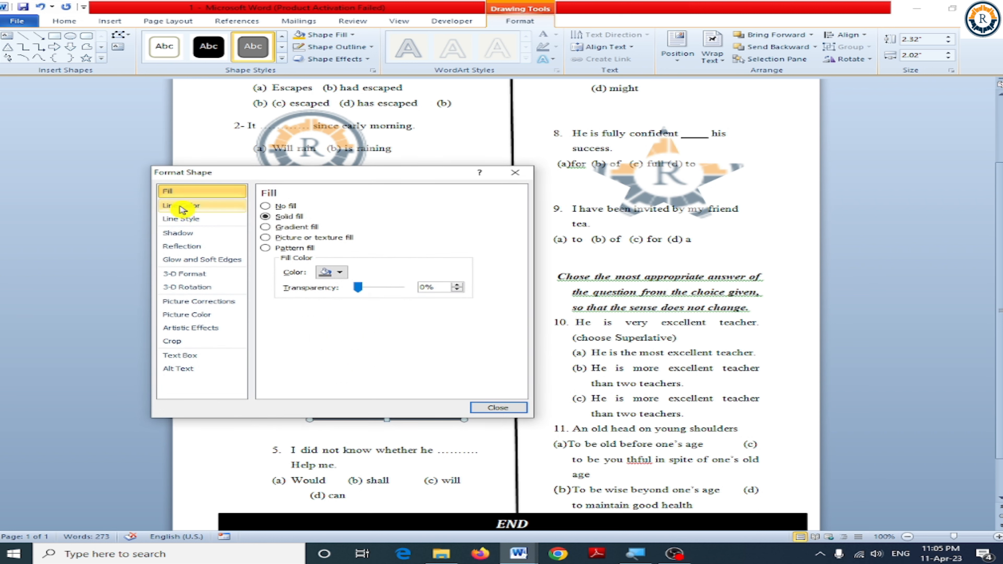
left_click(305, 237)
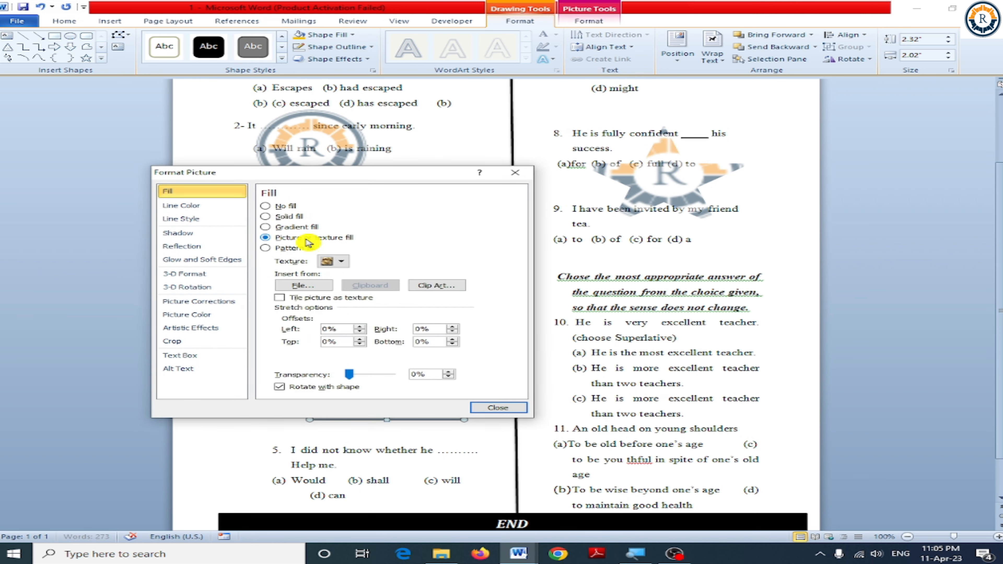
Move the format settings off the triangle and set its picture transparency to 62%
left_click_drag(337, 183, 340, 83)
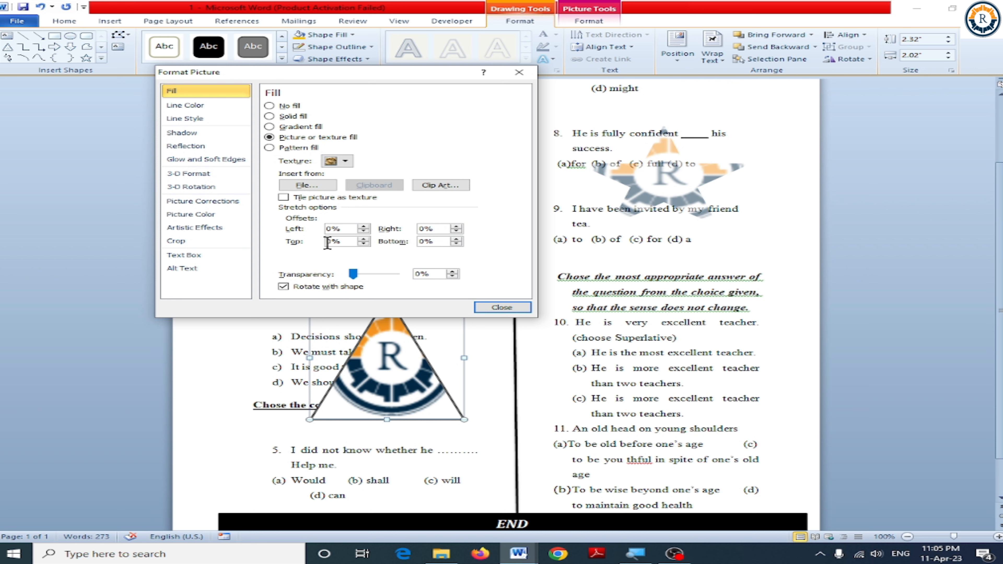
left_click_drag(355, 279, 383, 280)
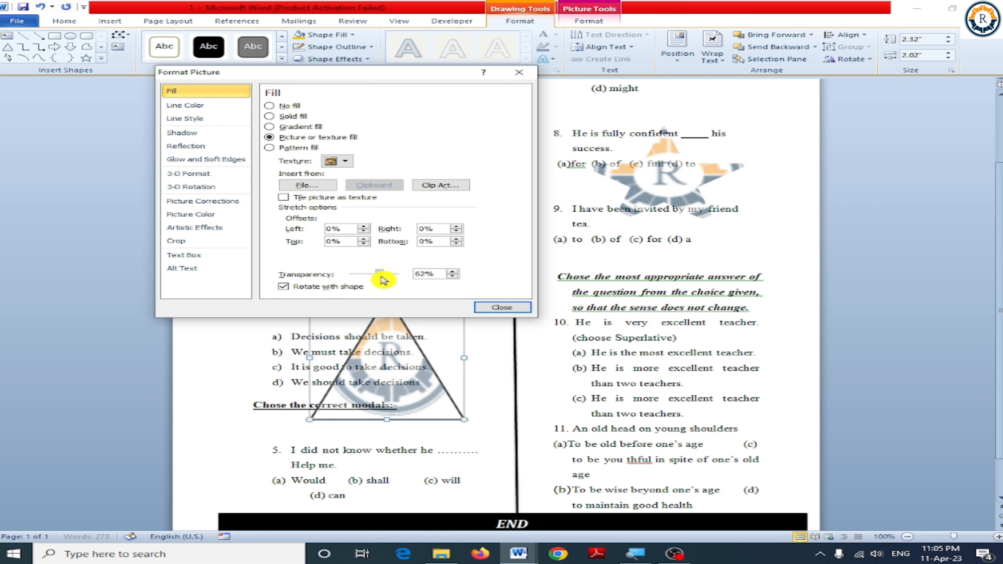
left_click(494, 307)
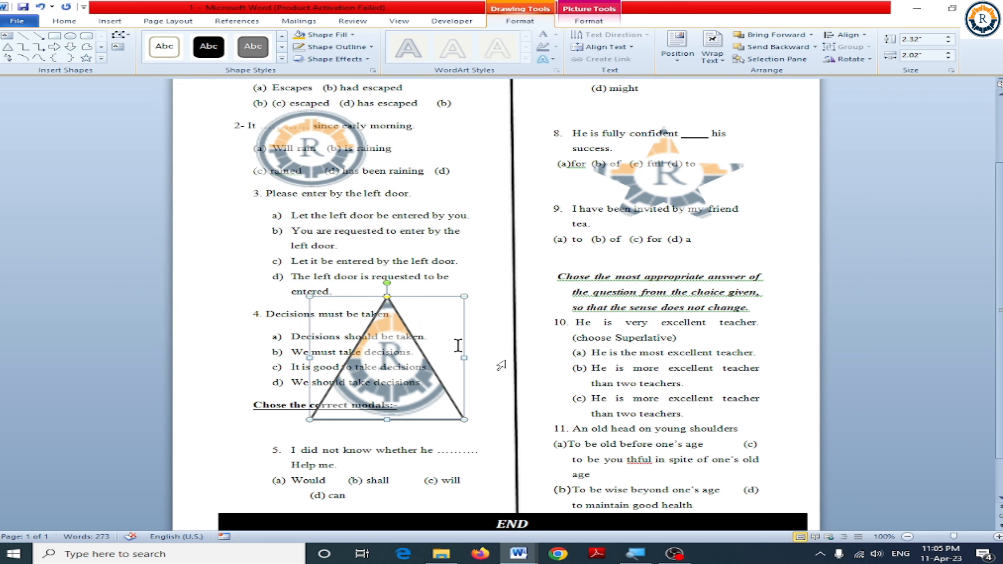
Remove the outline from the logo-filled triangle and deselect it
left_click(371, 46)
left_click(351, 139)
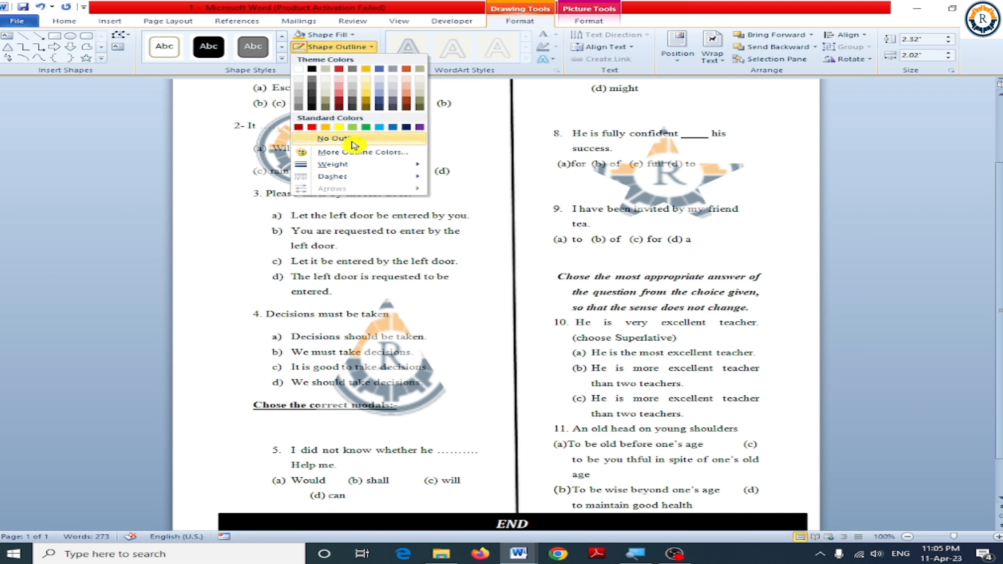
left_click(708, 389)
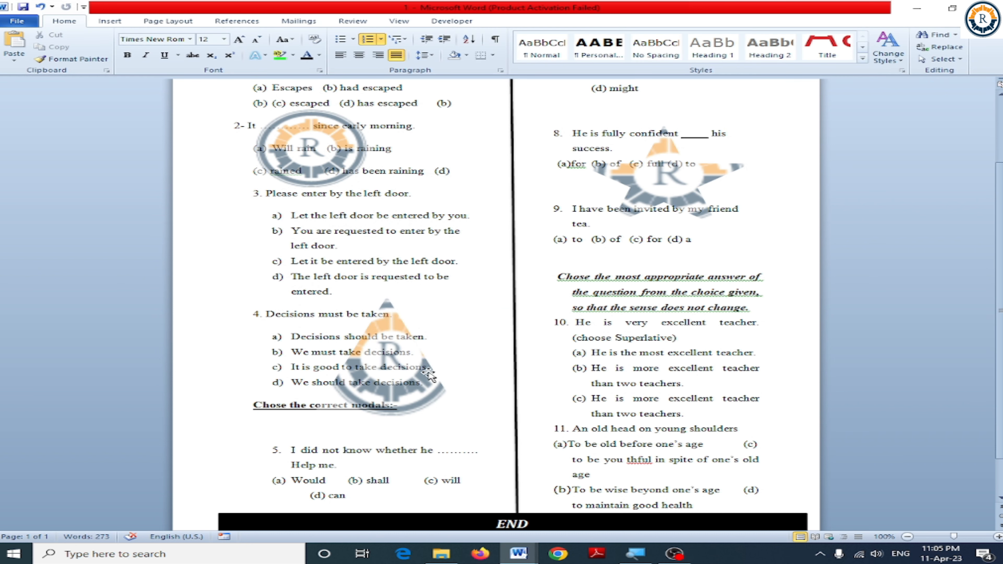
Draw a rectangle about 1.83" high and 2.75" wide over the answers to question 10 in the second column
left_click(109, 21)
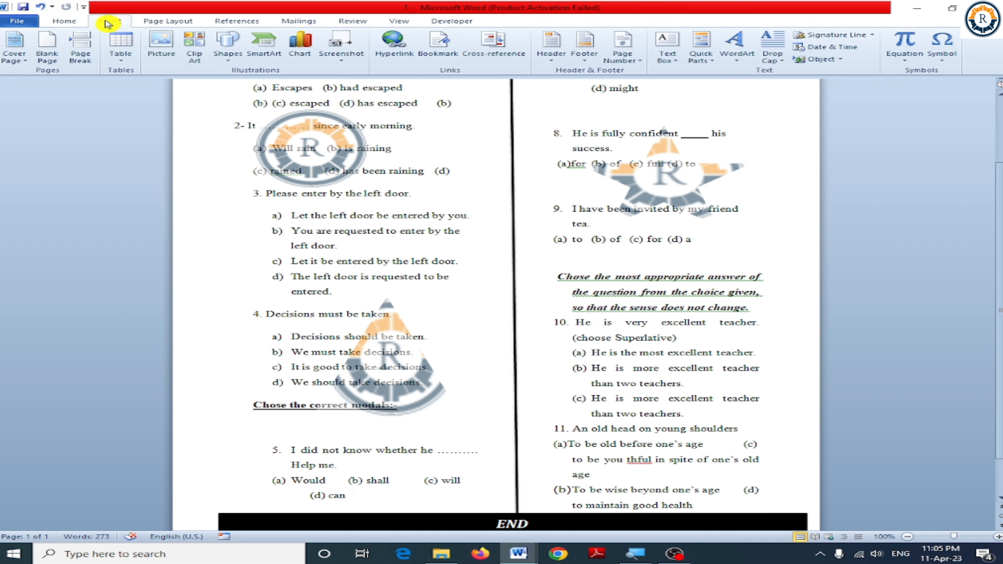
left_click(228, 44)
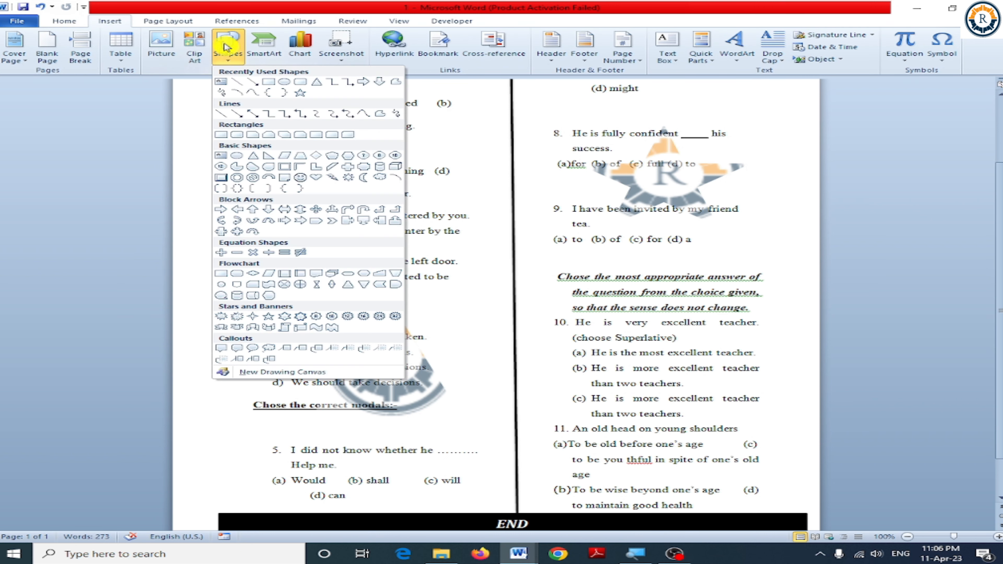
left_click(272, 84)
left_click_drag(565, 339, 776, 436)
Give the rectangle over question 10 a picture fill showing the same logo
right_click(645, 382)
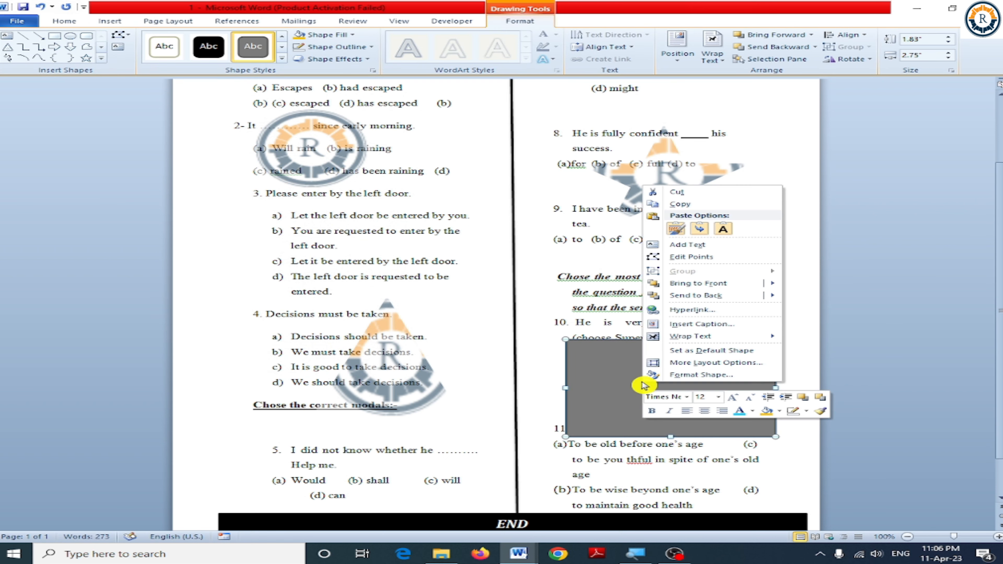
left_click(693, 375)
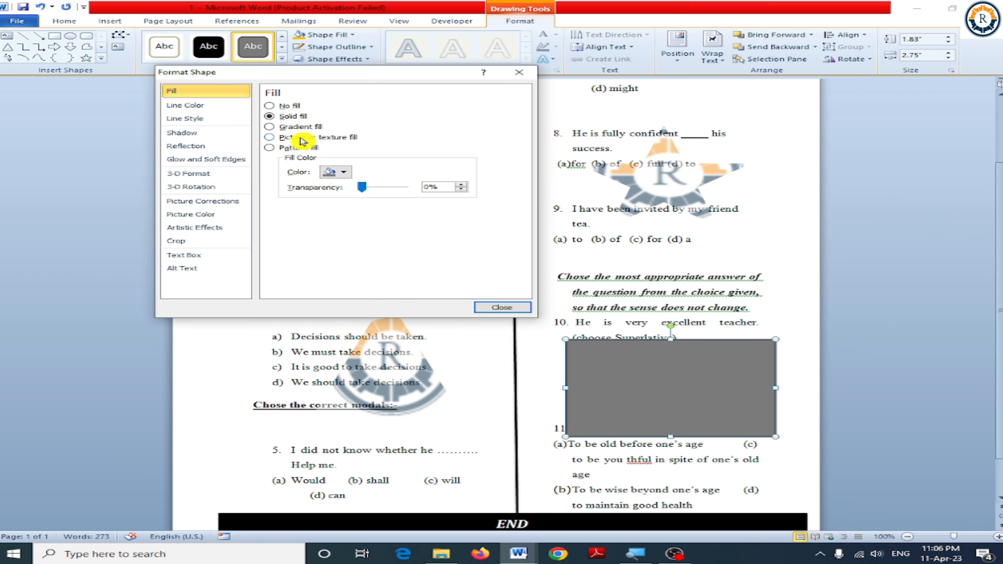
left_click(300, 138)
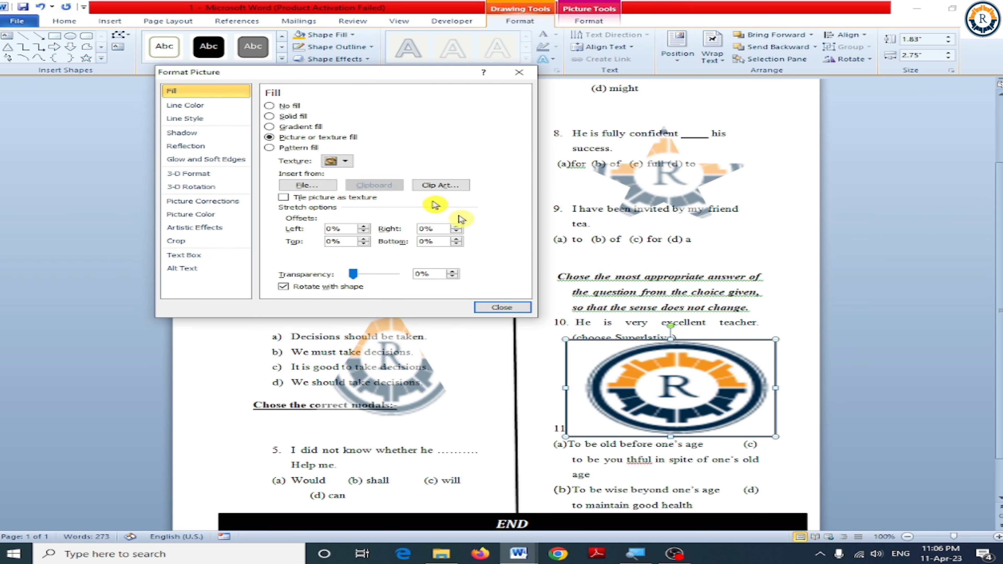